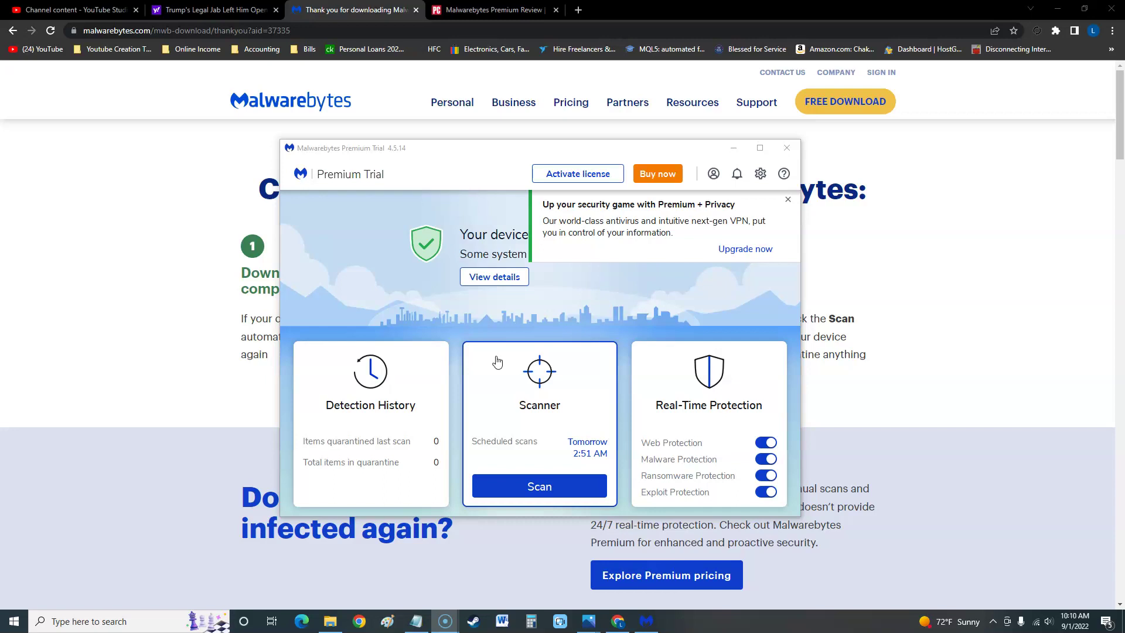
# Step: Reposition the Malwarebytes window over the browser page, briefly hiding and restoring it
pyautogui.moveTo(524, 150)
pyautogui.mouseDown()
pyautogui.moveTo(526, 170)
pyautogui.moveTo(541, 175)
pyautogui.moveTo(523, 160)
pyautogui.mouseUp()
pyautogui.click(161, 337)
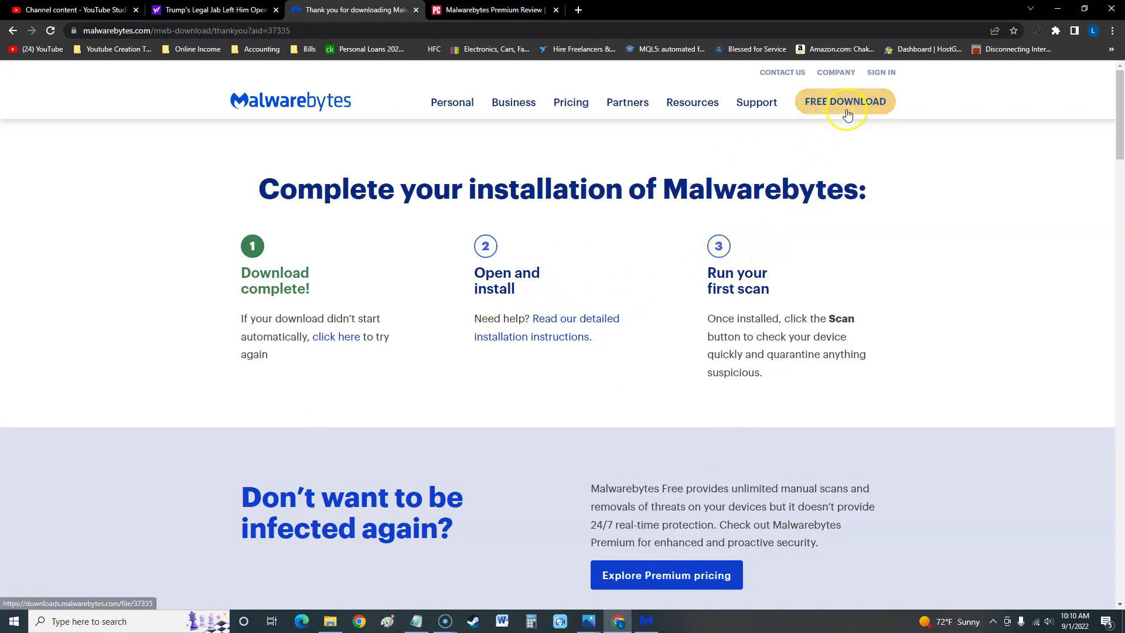
pyautogui.click(647, 622)
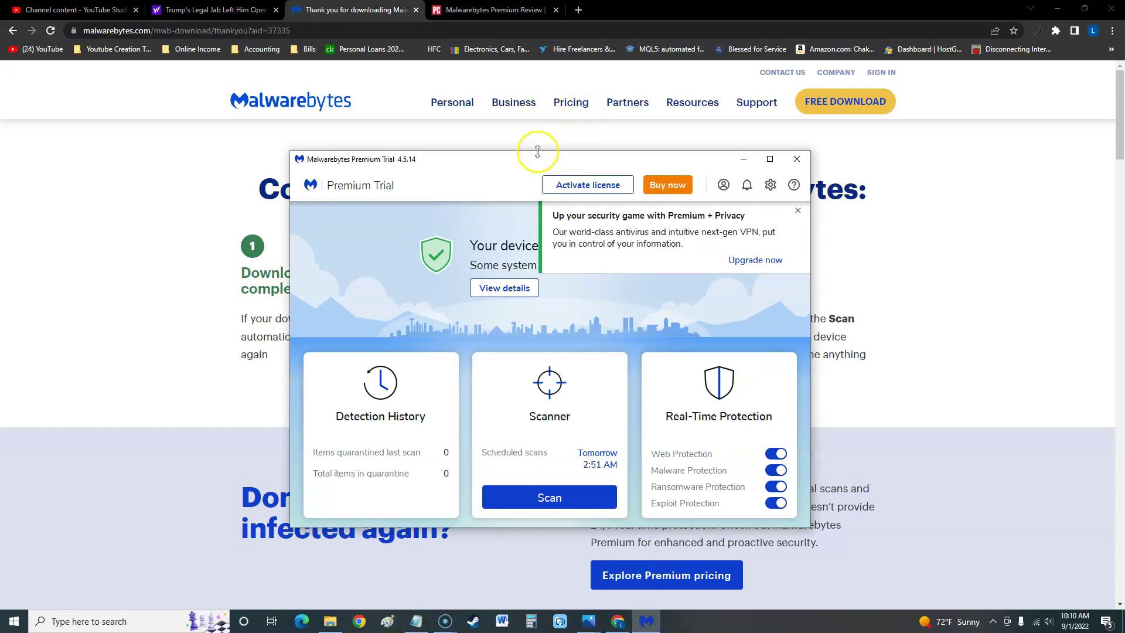
pyautogui.moveTo(537, 152)
pyautogui.mouseDown()
pyautogui.moveTo(554, 360)
pyautogui.moveTo(546, 172)
pyautogui.mouseUp()
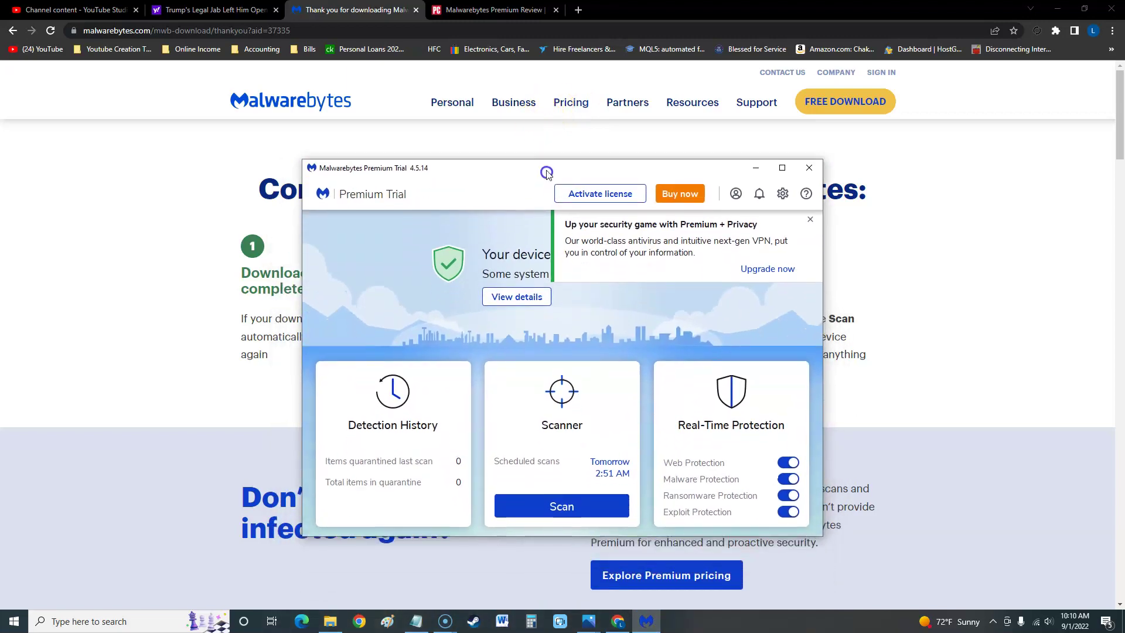
pyautogui.click(937, 198)
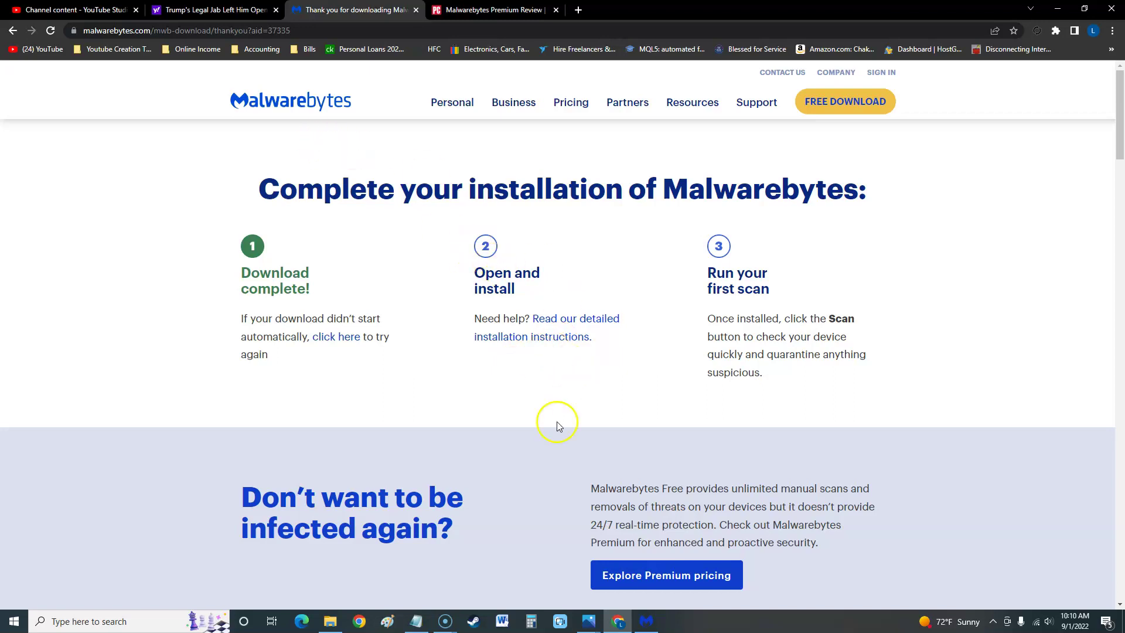
pyautogui.click(648, 620)
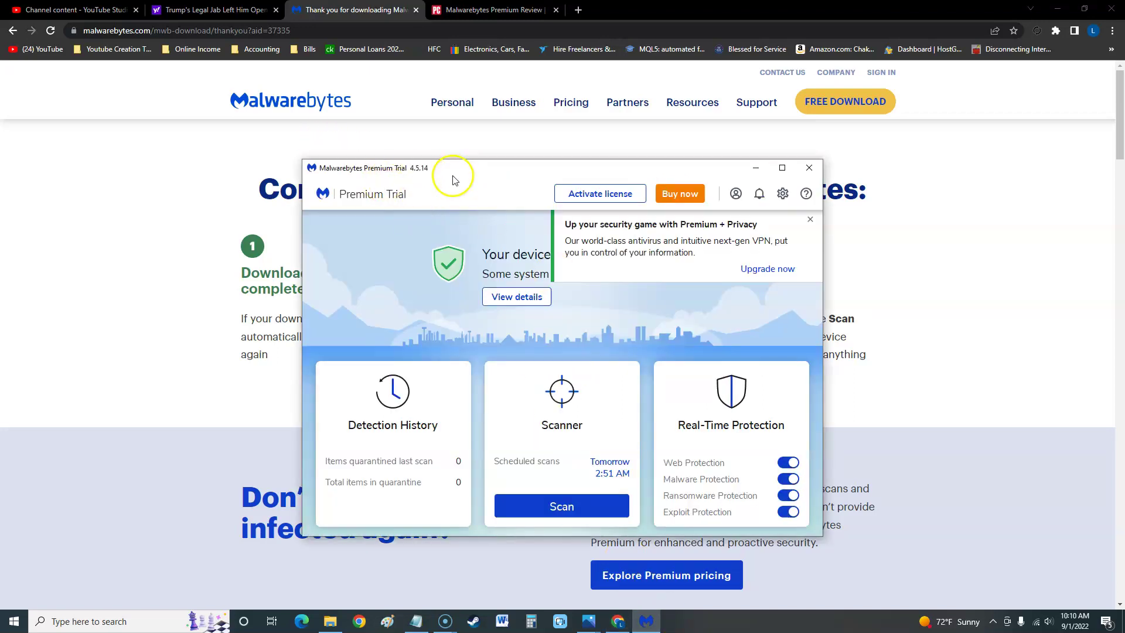
pyautogui.moveTo(452, 170); pyautogui.dragTo(522, 153)
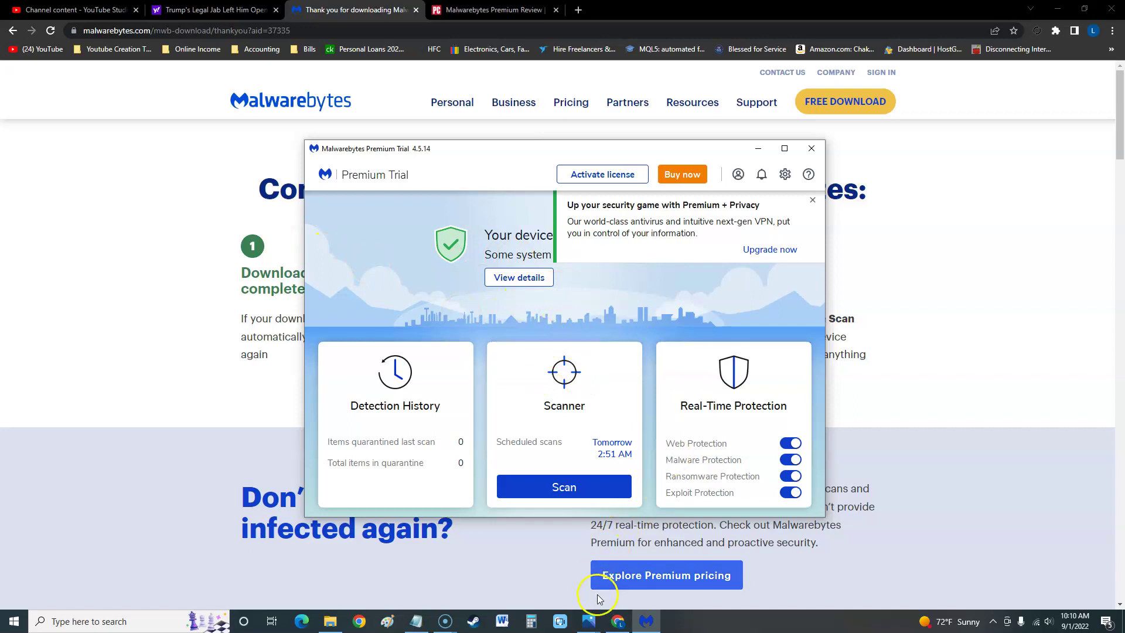
# Step: Switch to Photos and step through the images to pros.png, the pros and cons summary
pyautogui.click(592, 623)
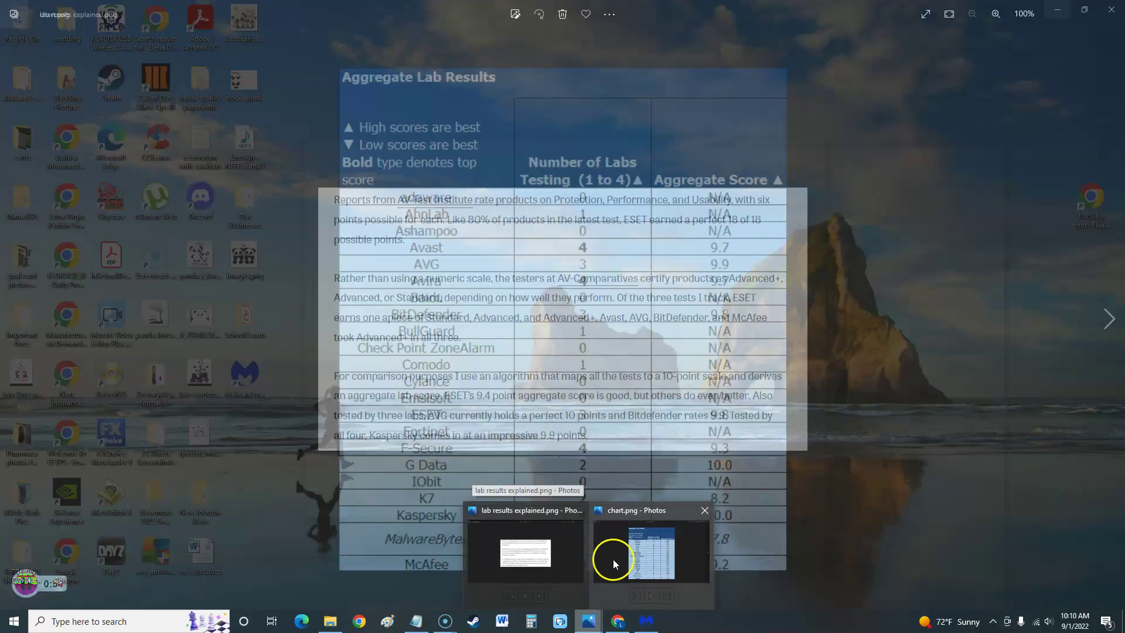
pyautogui.click(613, 559)
pyautogui.click(1109, 320)
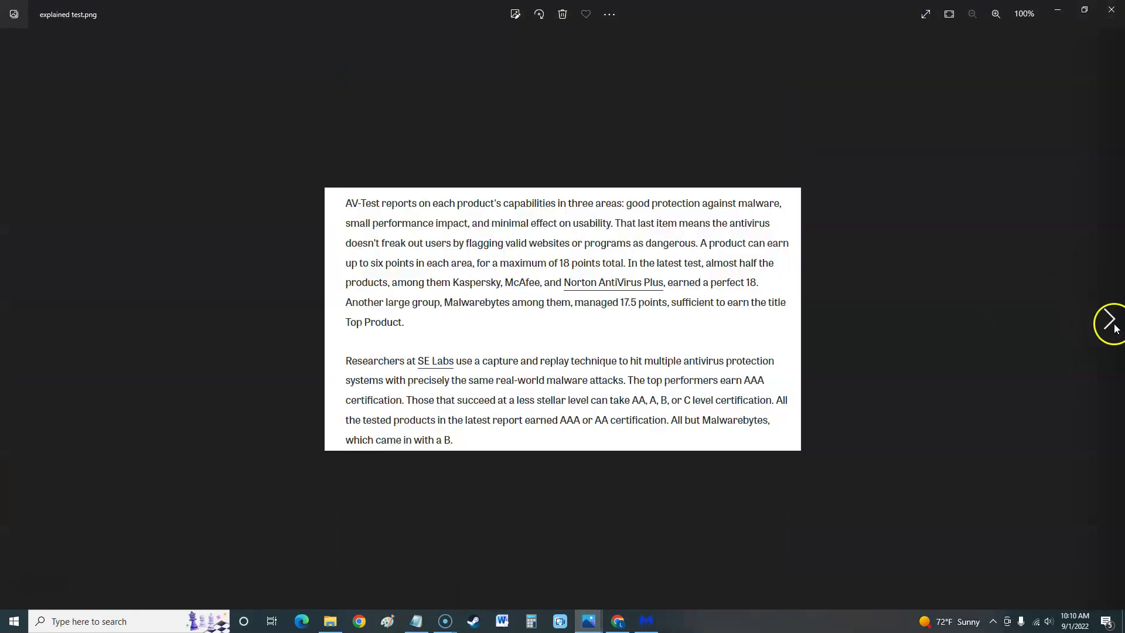
pyautogui.click(1109, 322)
pyautogui.click(1109, 323)
pyautogui.click(15, 321)
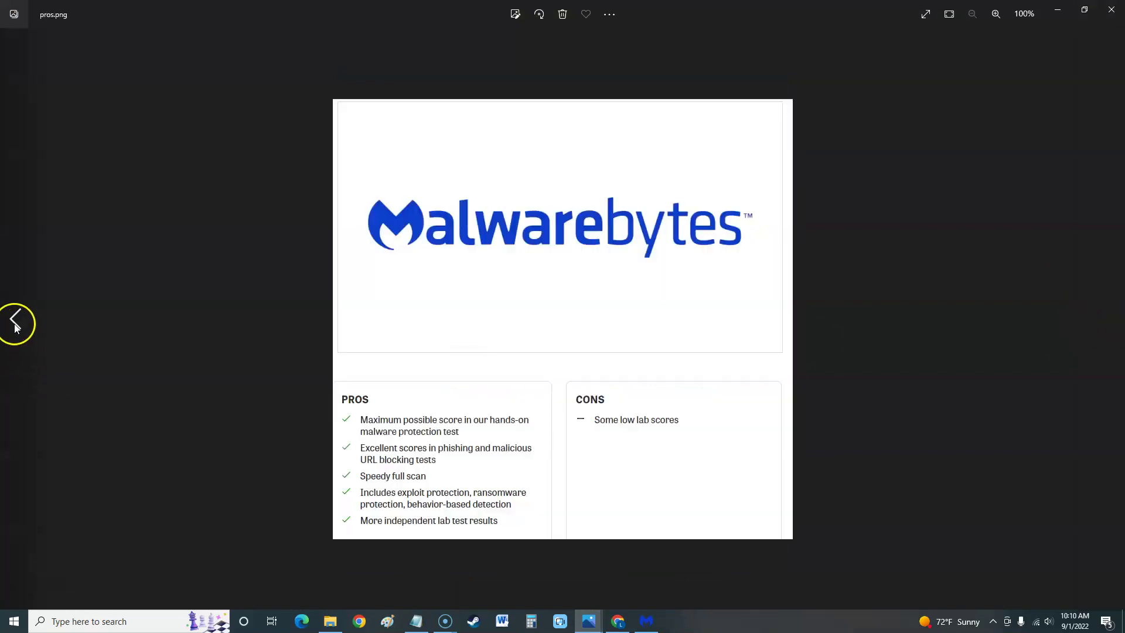
pyautogui.click(443, 434)
pyautogui.moveTo(20, 324)
pyautogui.click(1110, 336)
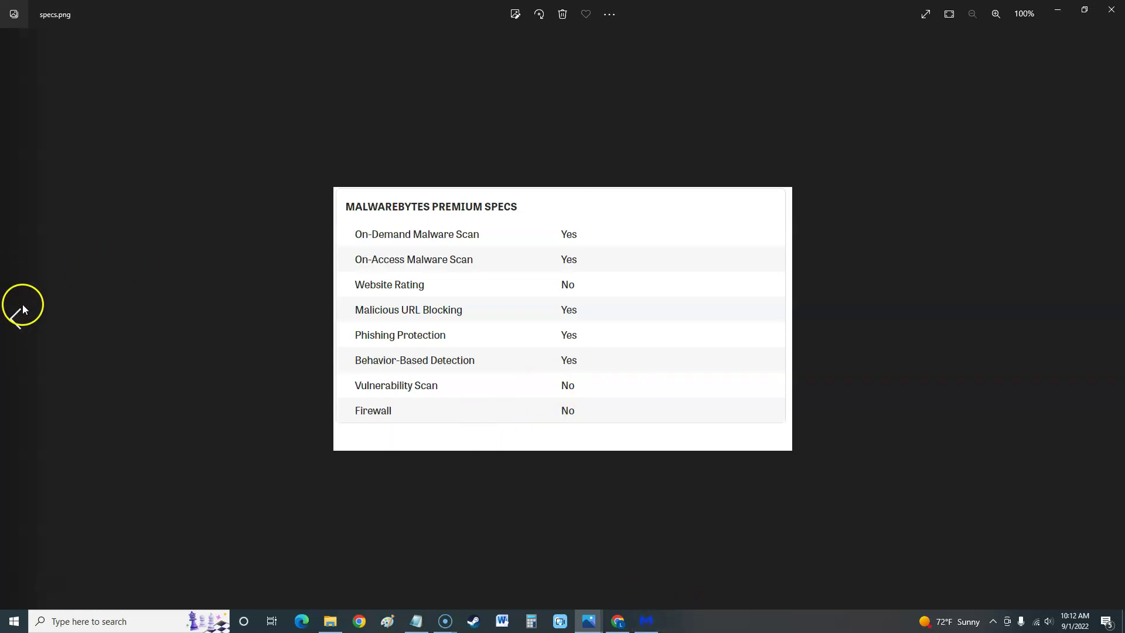
pyautogui.click(17, 317)
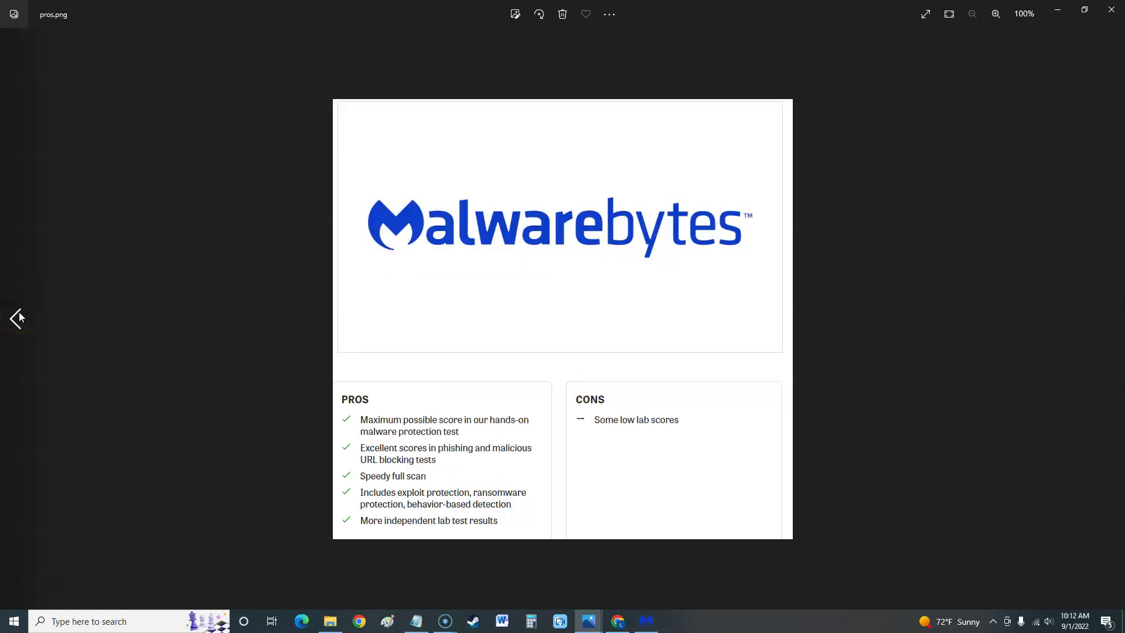
# Step: Go back two images to the Aggregate Lab Results chart, then forward to explained test.png
pyautogui.click(18, 317)
pyautogui.click(17, 318)
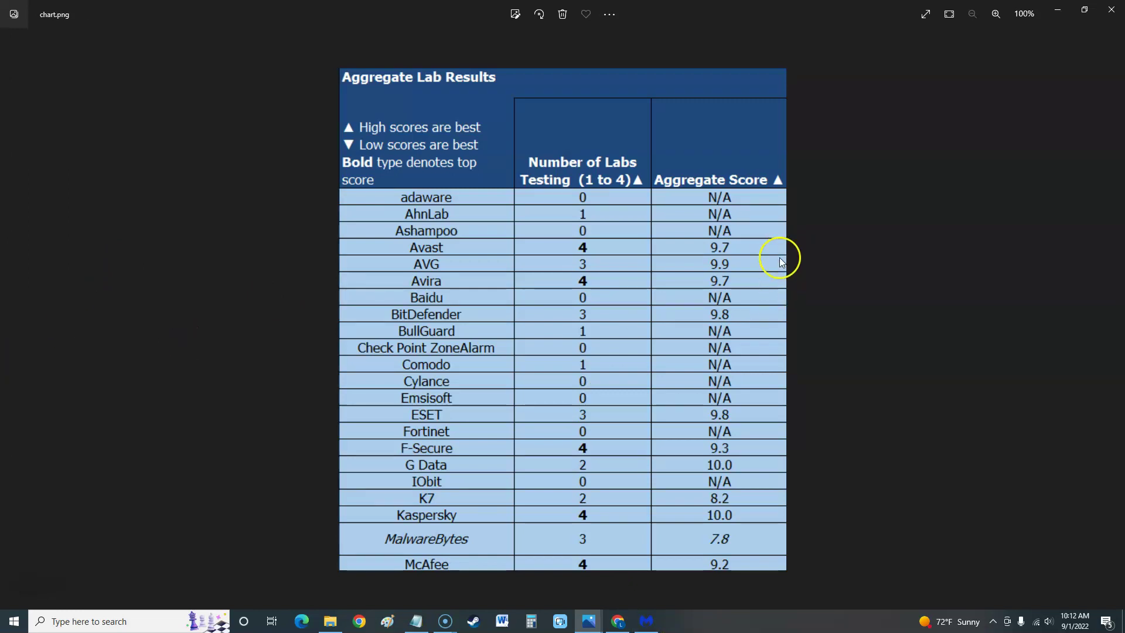
pyautogui.click(1109, 319)
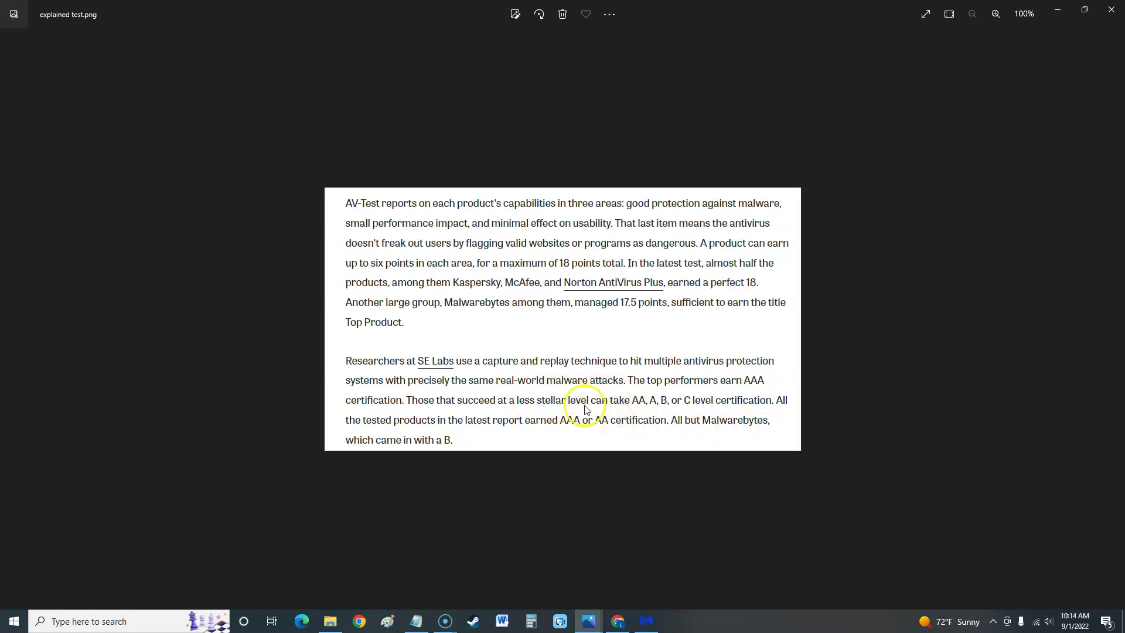
# Step: Flip ahead to pros.png and back to chart.png showing MalwareBytes at 7.8 from 3 labs
pyautogui.click(1112, 334)
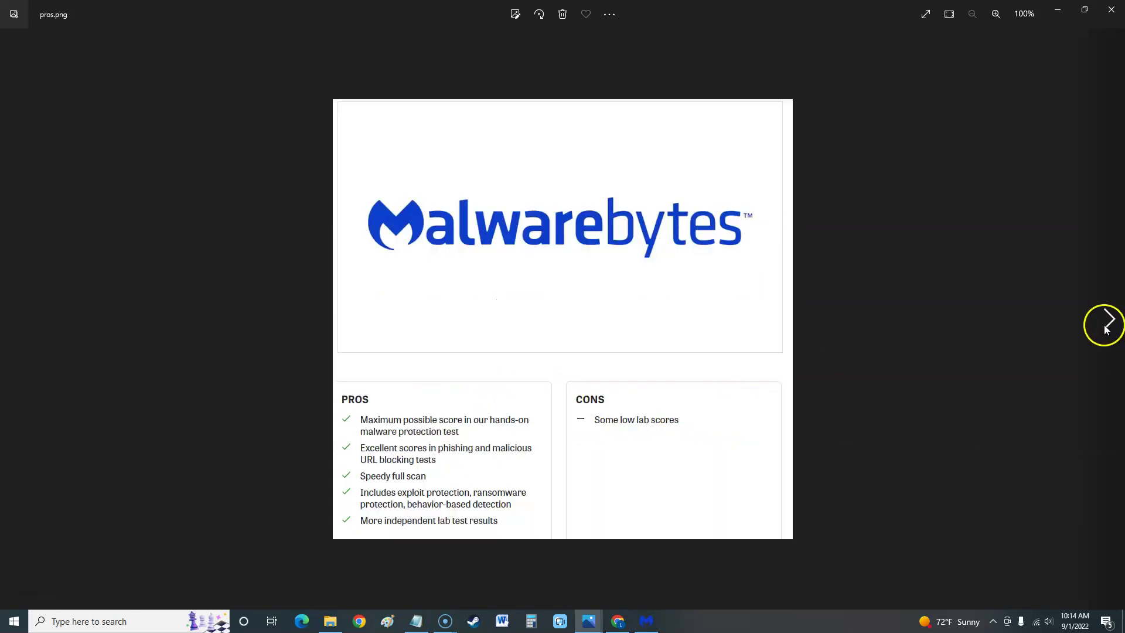
pyautogui.click(17, 321)
pyautogui.click(18, 320)
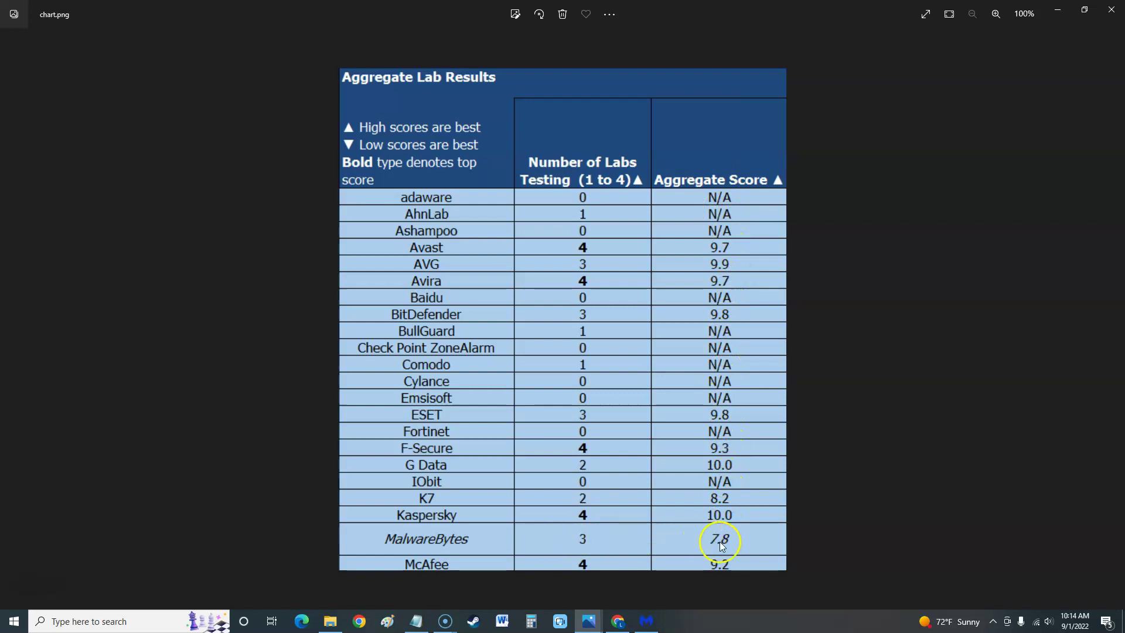
pyautogui.click(647, 621)
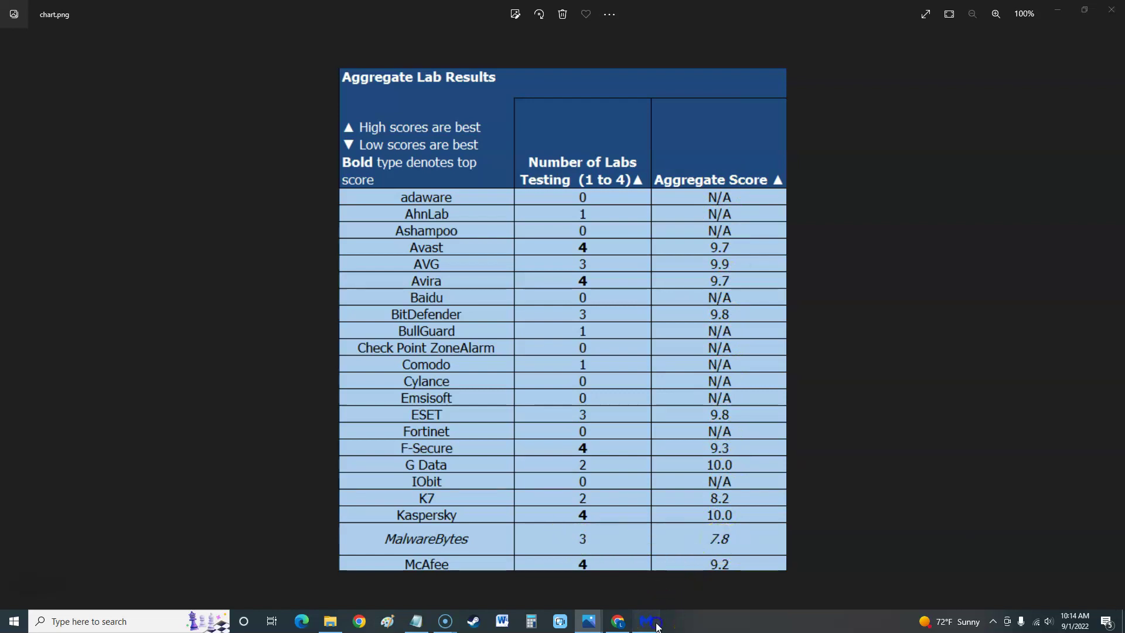
# Step: Close the upgrade promo and view Detection History, which shows an empty quarantine list
pyautogui.moveTo(552, 154)
pyautogui.mouseDown()
pyautogui.moveTo(535, 146)
pyautogui.moveTo(549, 151)
pyautogui.mouseUp()
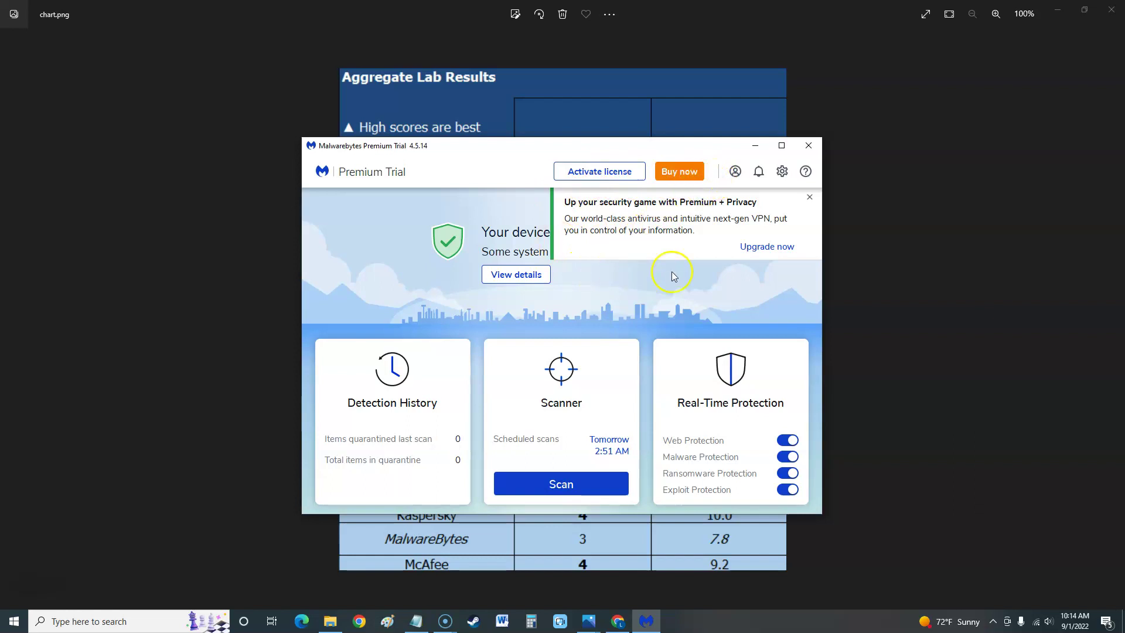
pyautogui.click(810, 197)
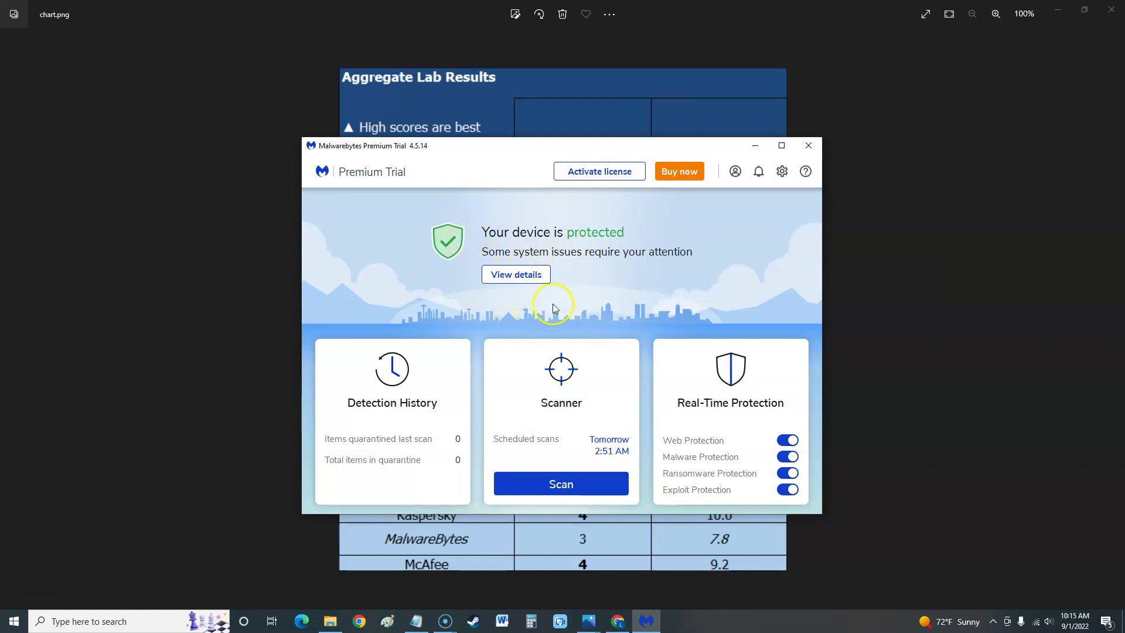
pyautogui.click(421, 391)
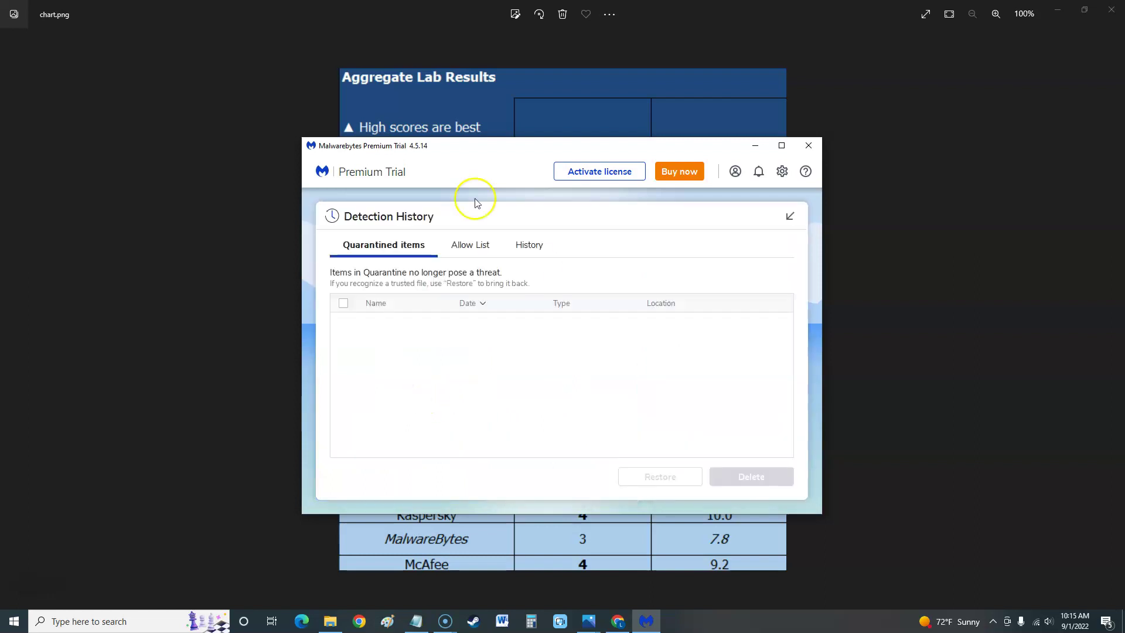
# Step: Close Detection History and review the Scanner's latest threat scan summary and scheduled scans
pyautogui.click(788, 216)
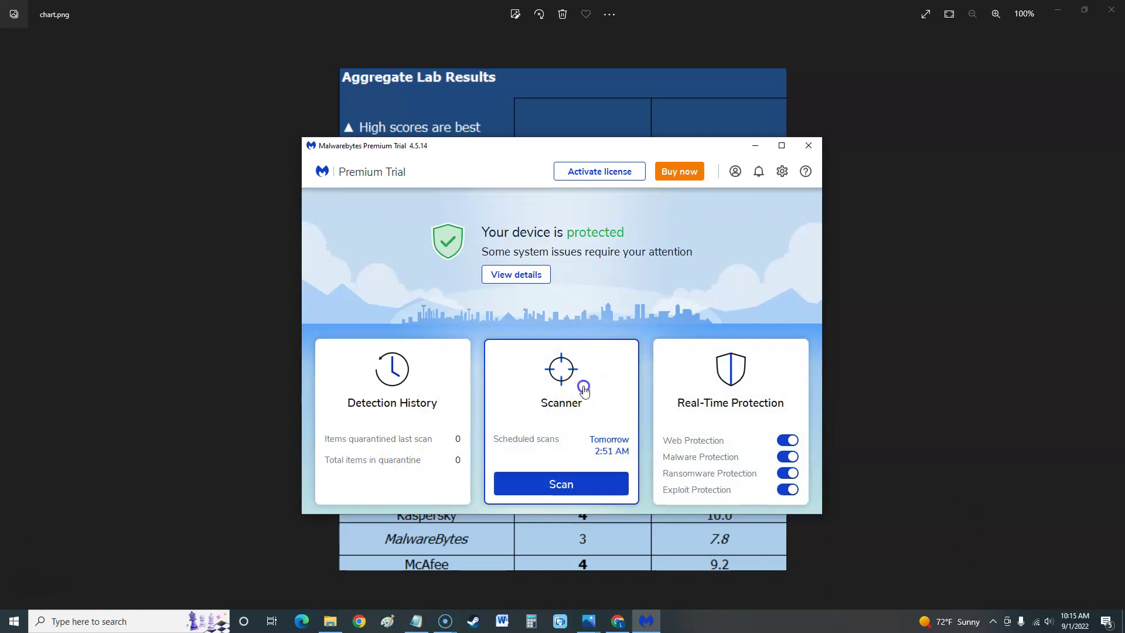
pyautogui.click(604, 400)
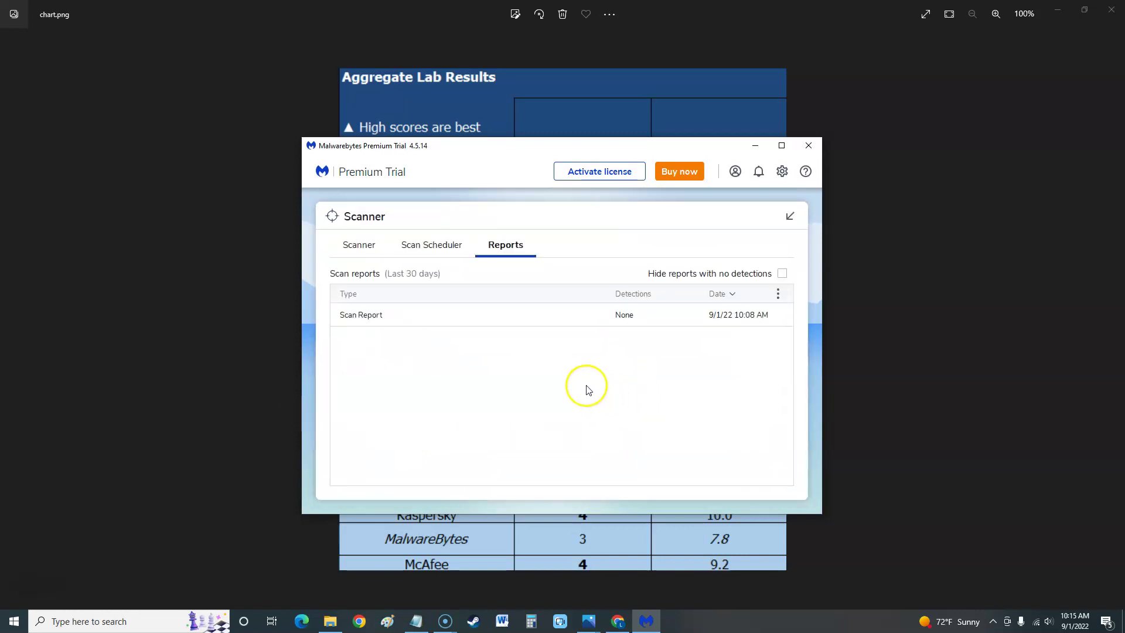
pyautogui.click(378, 246)
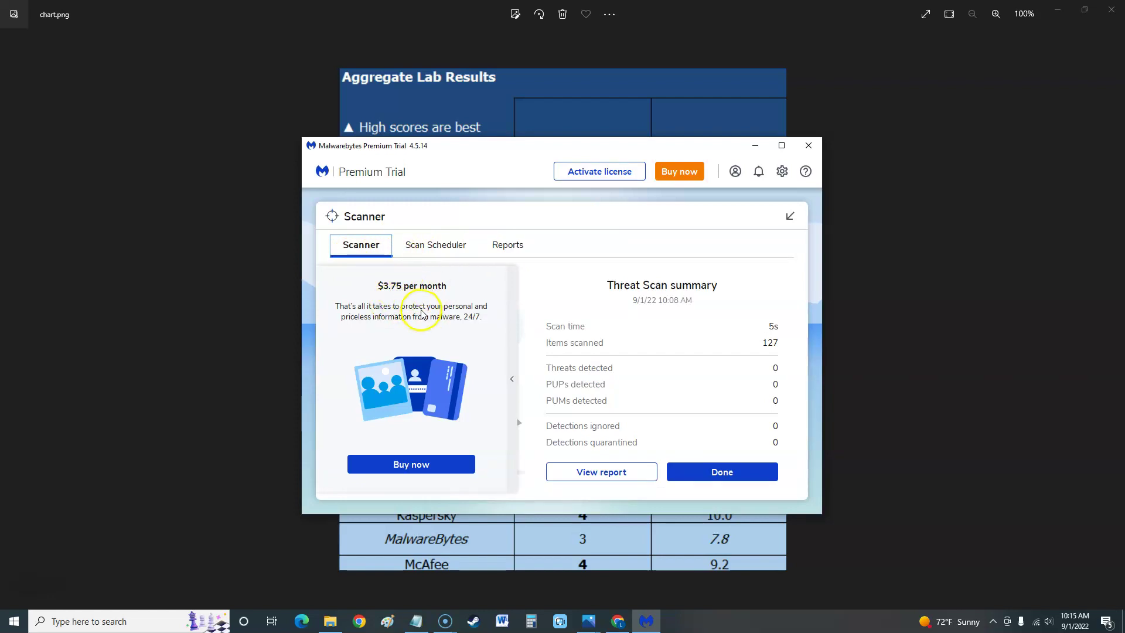
pyautogui.click(440, 249)
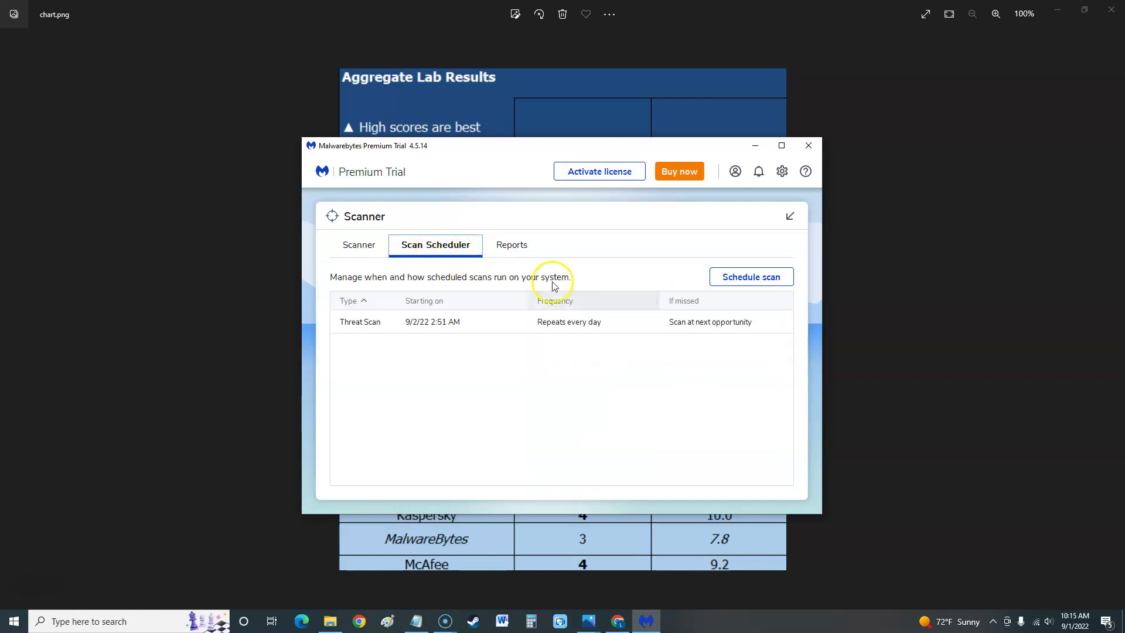
pyautogui.click(338, 243)
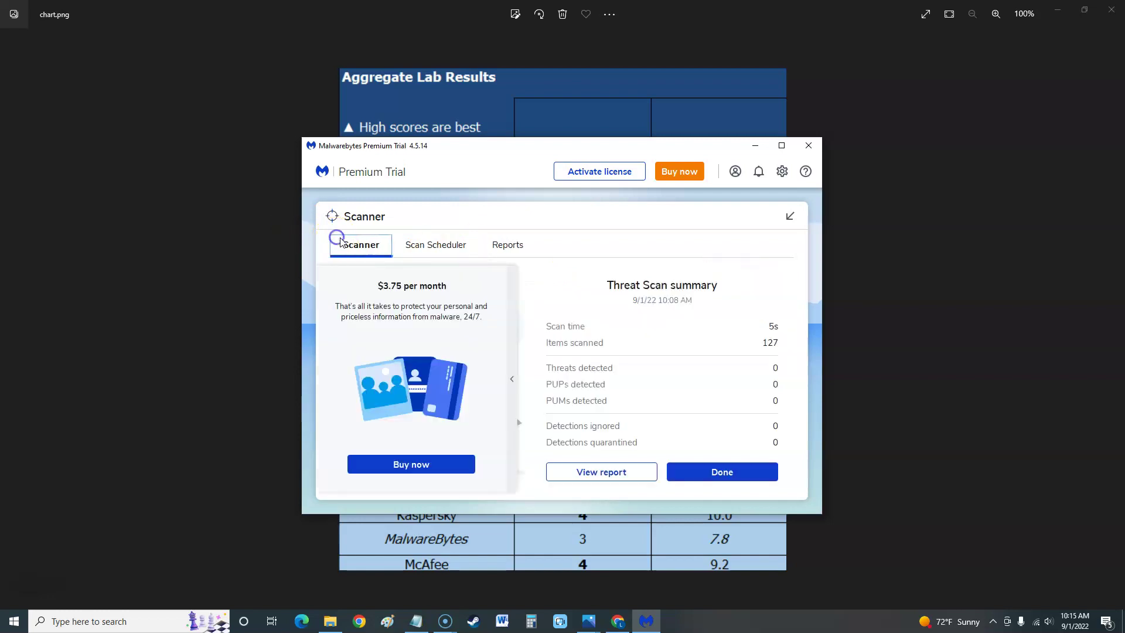
pyautogui.click(715, 469)
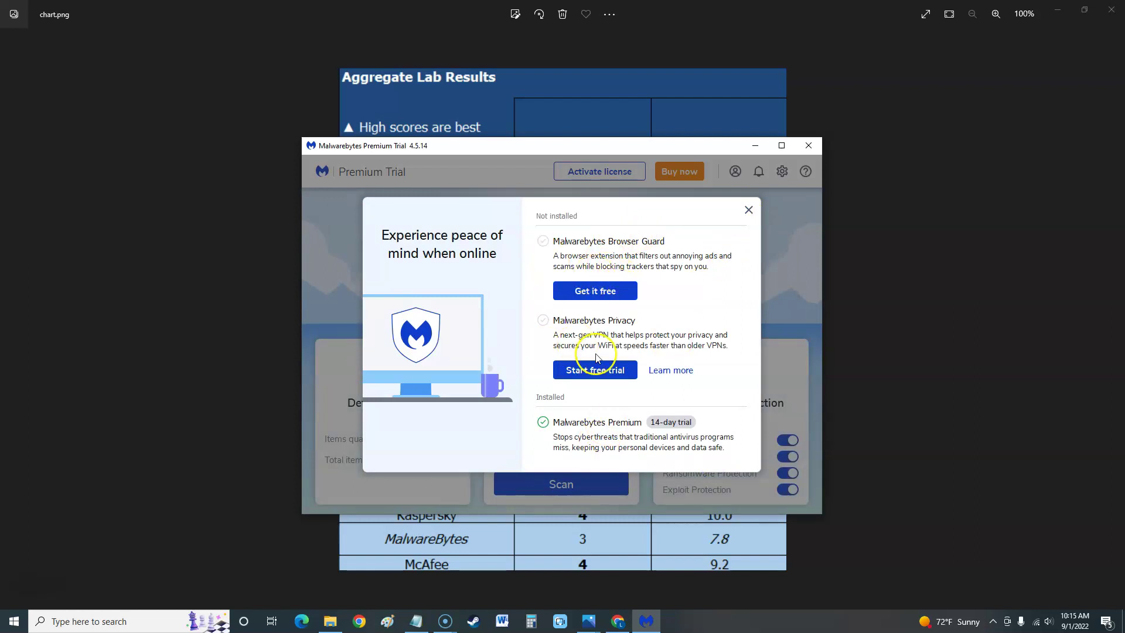
# Step: Close the products panel, glance at Advanced scanners, start a threat scan, and collapse to the dashboard
pyautogui.click(748, 210)
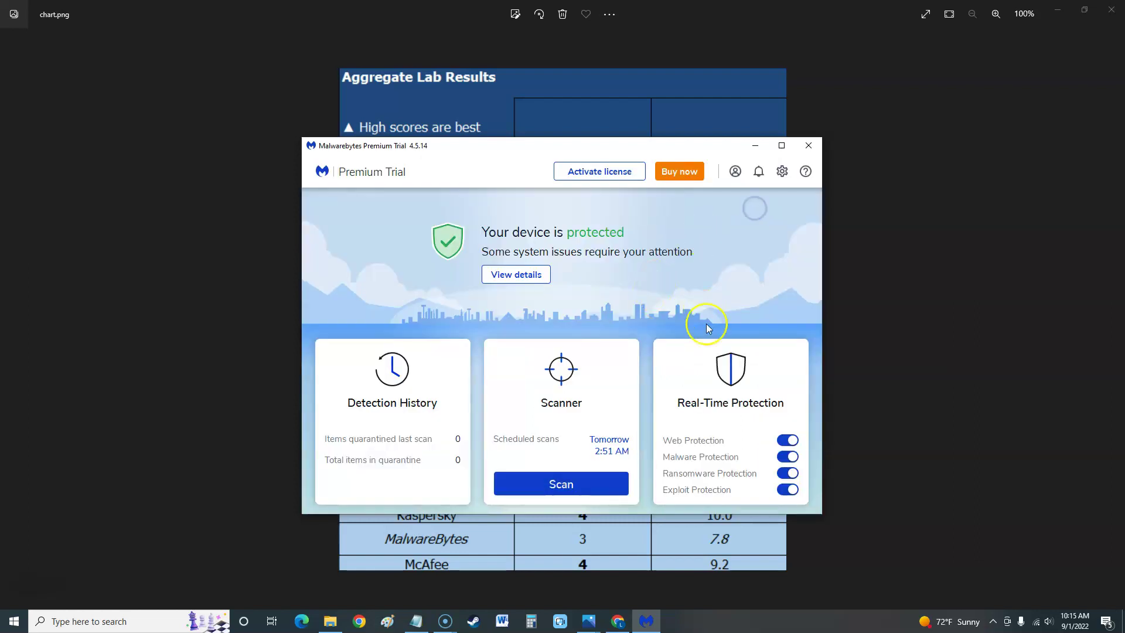
pyautogui.click(561, 371)
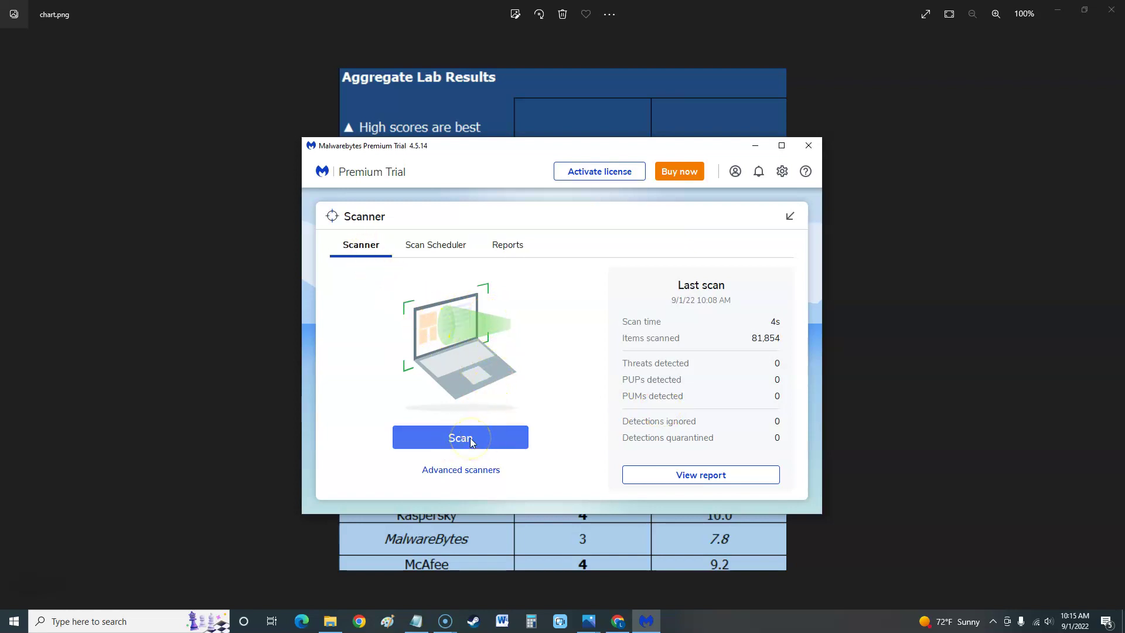
pyautogui.click(463, 468)
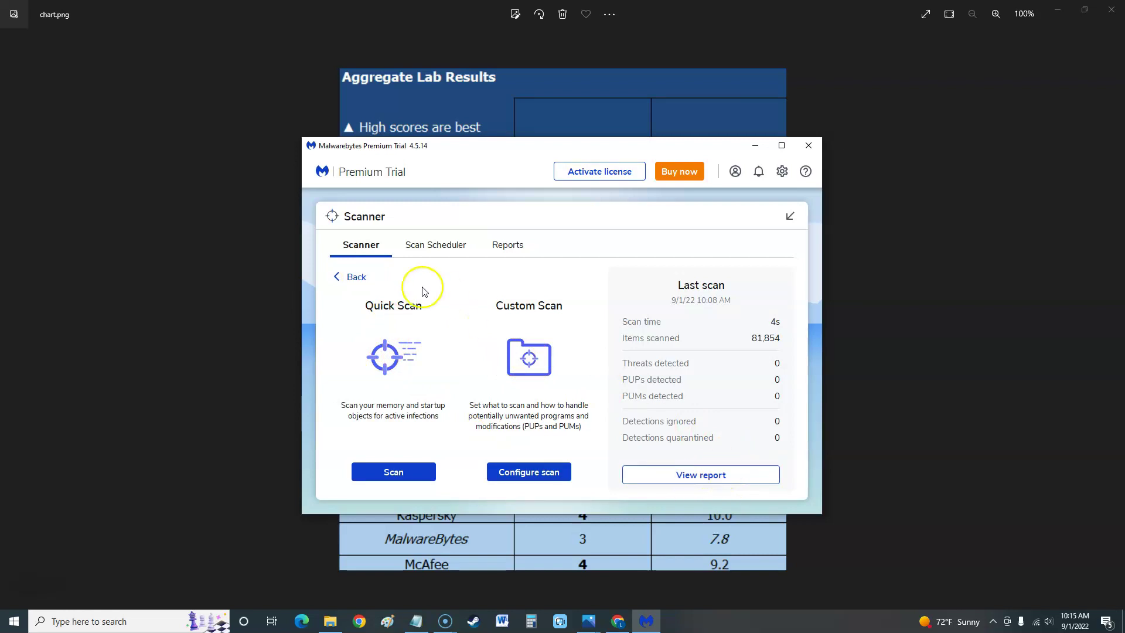
pyautogui.click(354, 277)
pyautogui.click(489, 432)
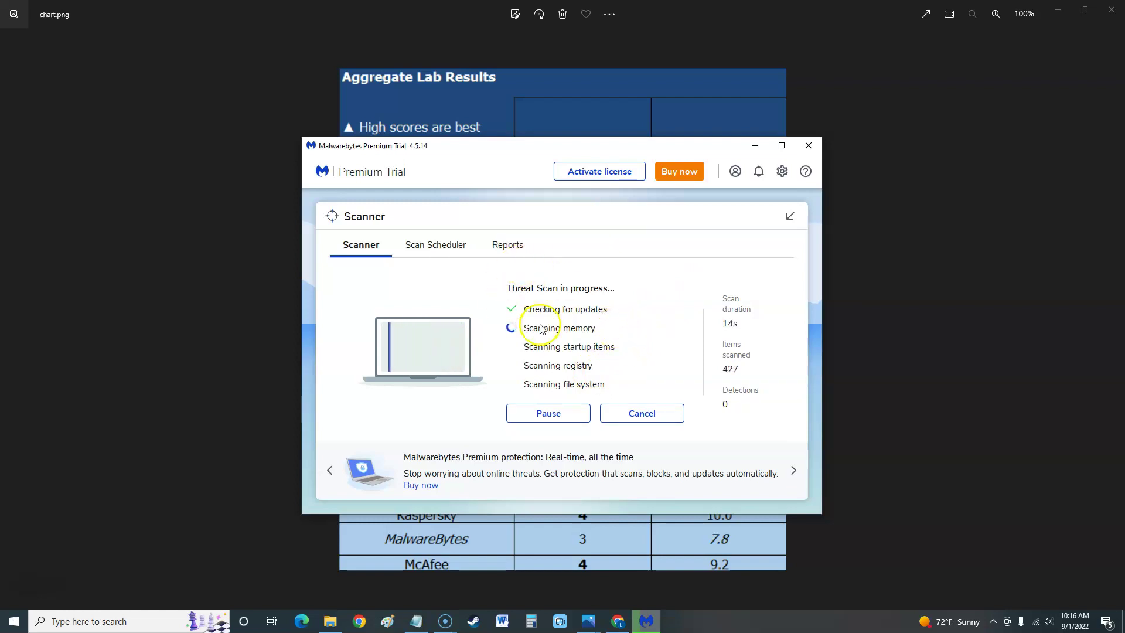
pyautogui.click(790, 219)
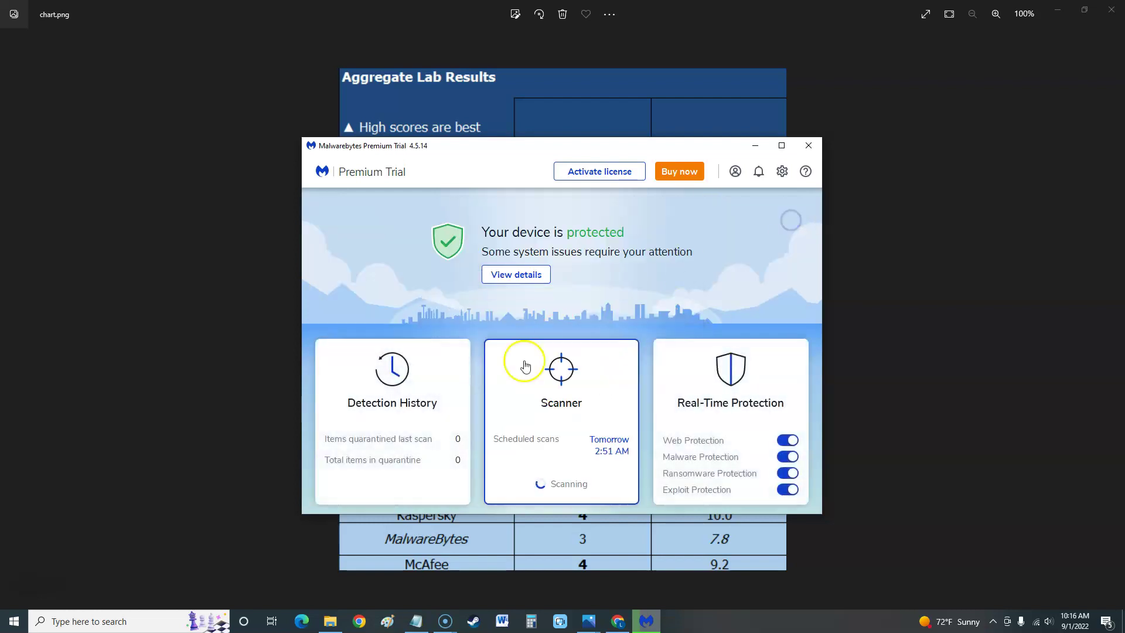
# Step: View Real-Time Protection, reading the description of each of the four protection layers
pyautogui.click(714, 405)
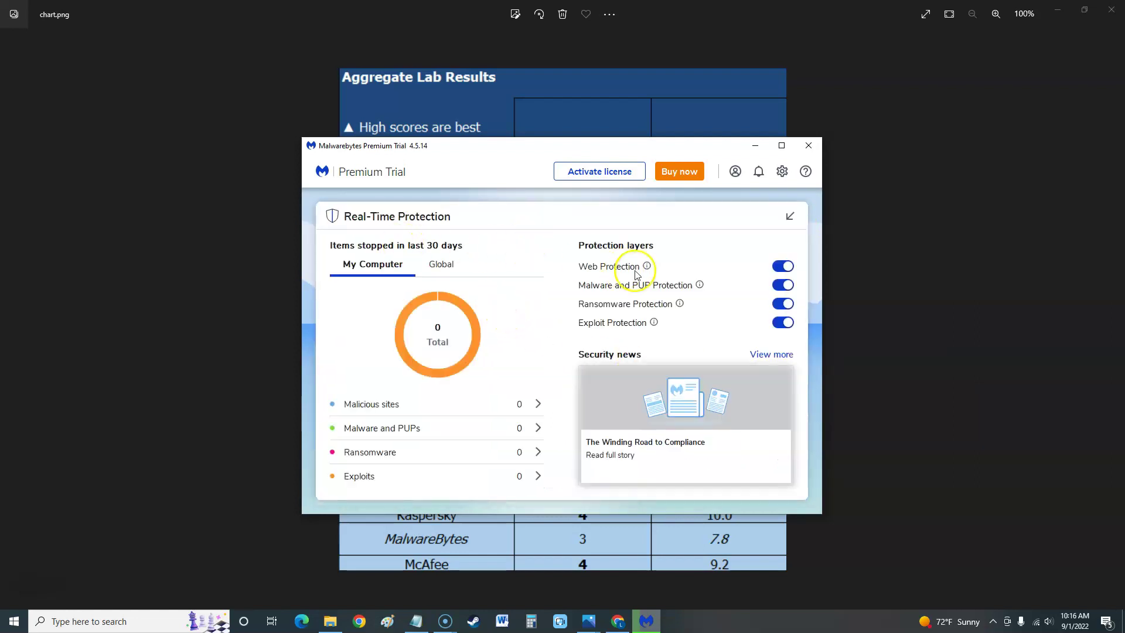
pyautogui.moveTo(648, 267)
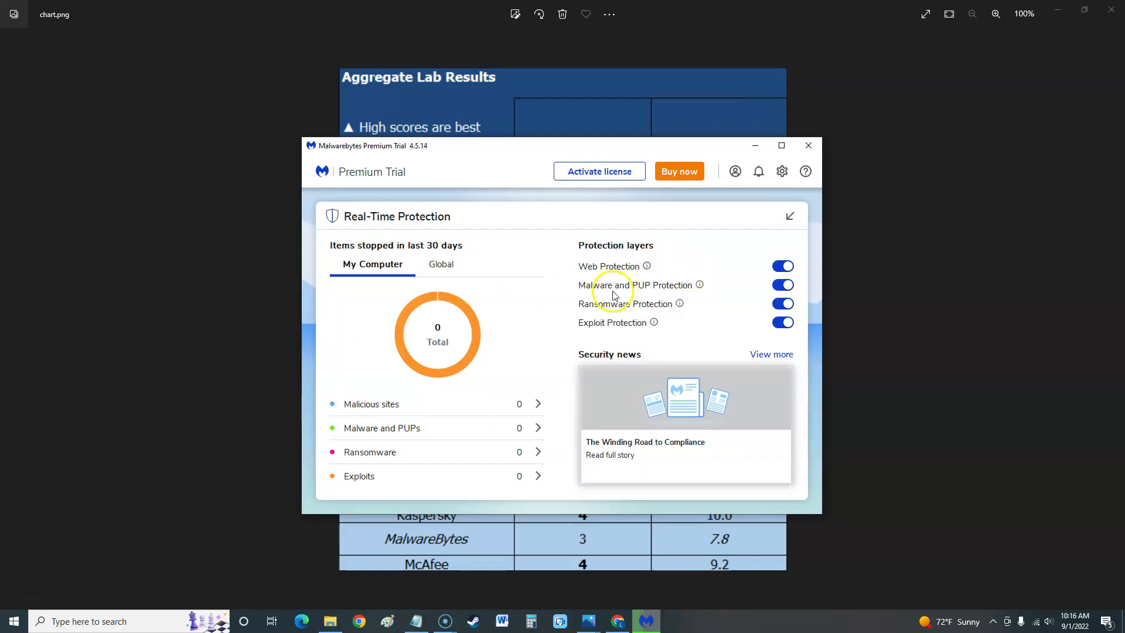
pyautogui.moveTo(700, 288)
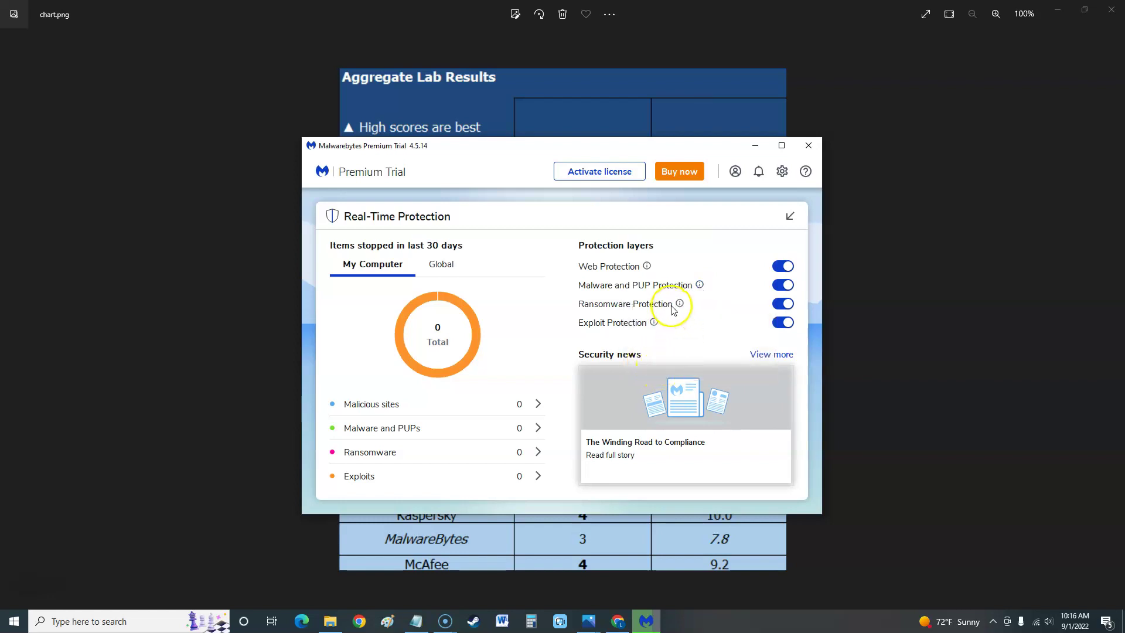
pyautogui.moveTo(680, 305)
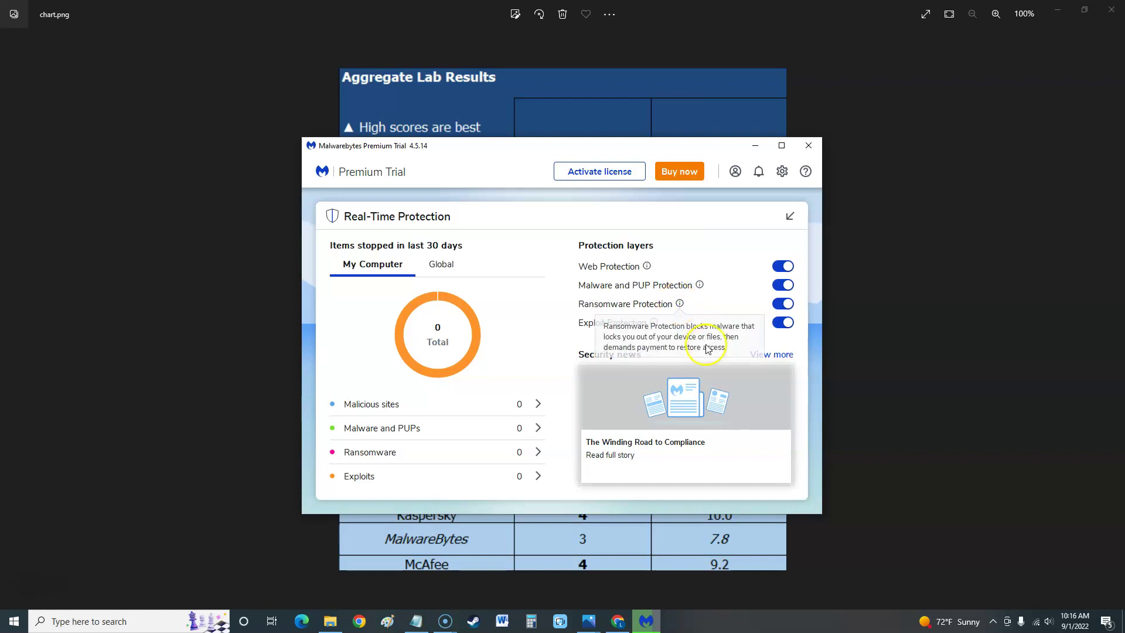
pyautogui.moveTo(654, 323)
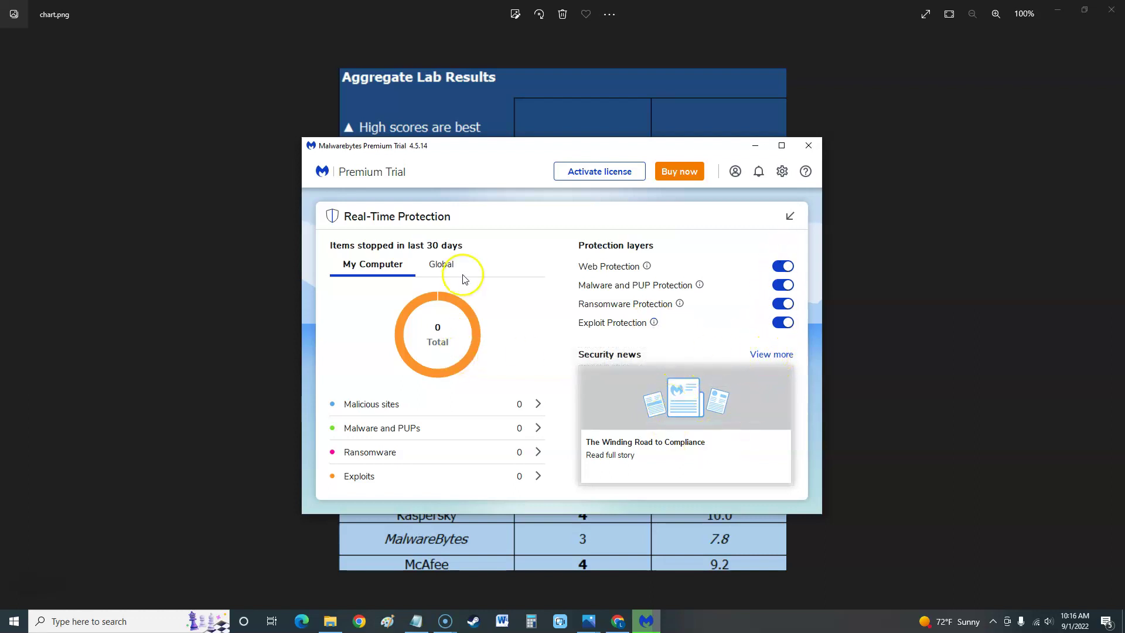
# Step: Check the Global blocked-threat figures against My Computer's zero counts, then collapse to the dashboard
pyautogui.click(443, 263)
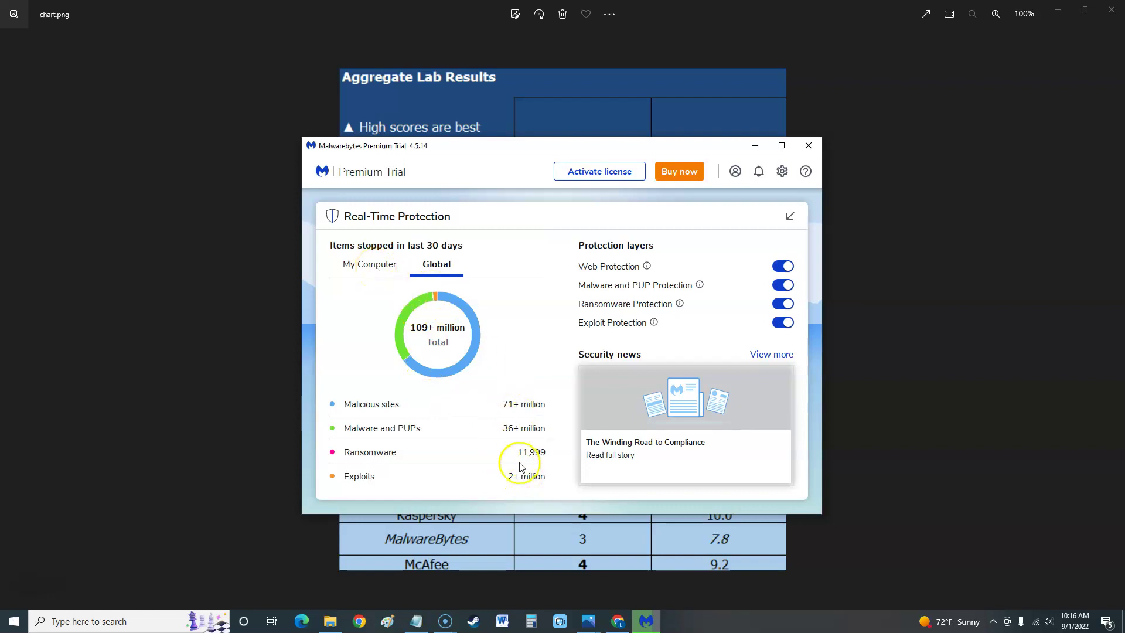
pyautogui.click(370, 265)
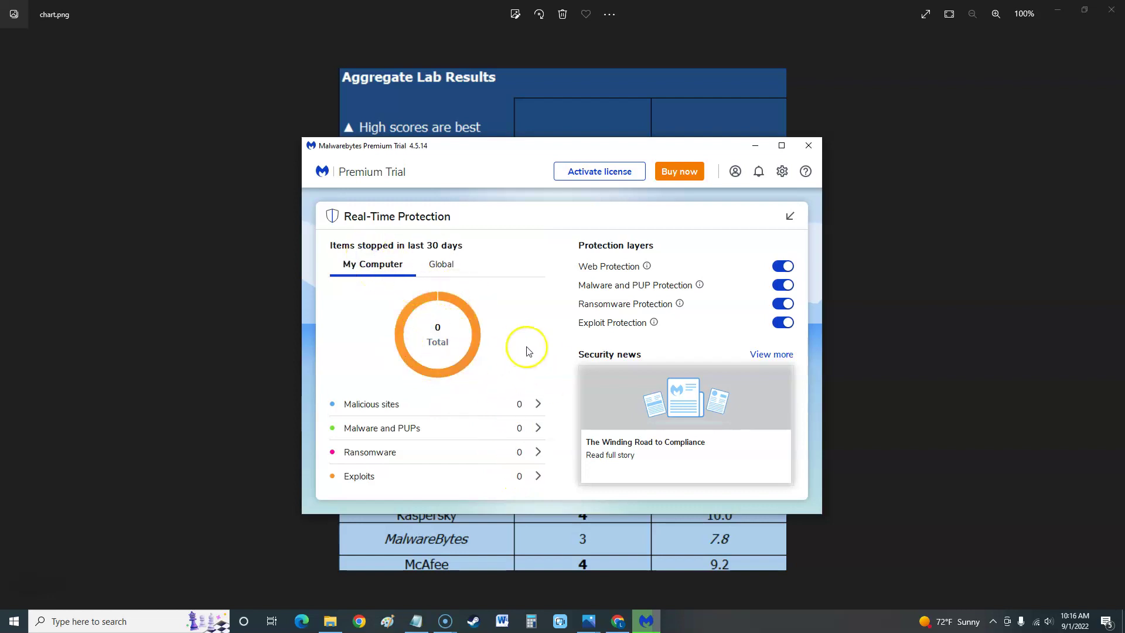
pyautogui.click(790, 216)
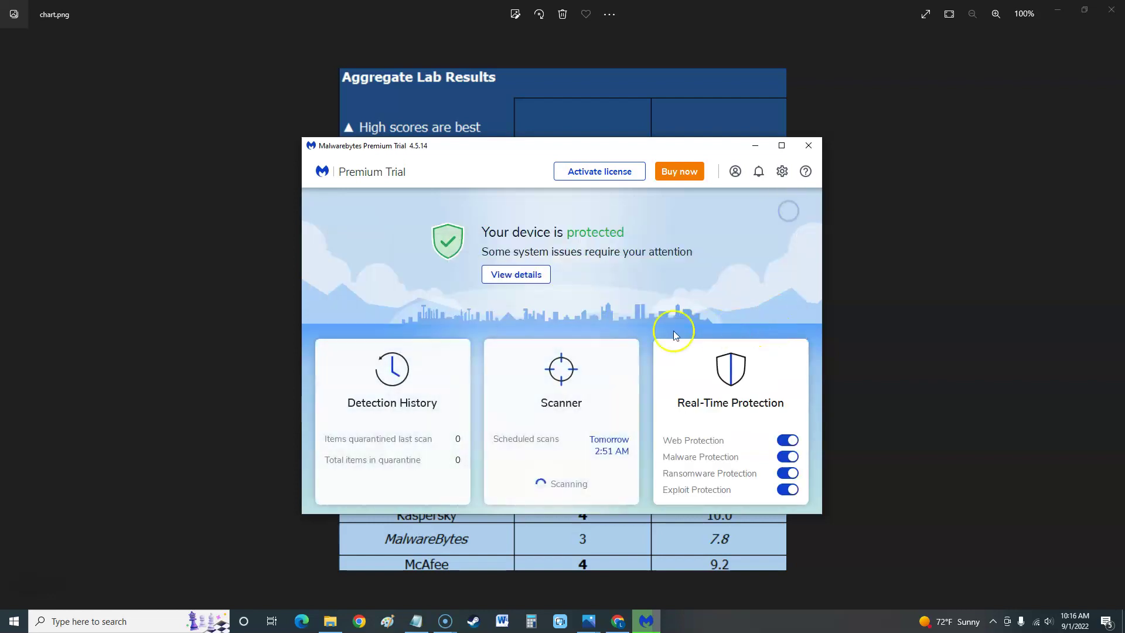
# Step: Open Settings with the gear icon and scroll through the General tab options
pyautogui.click(782, 171)
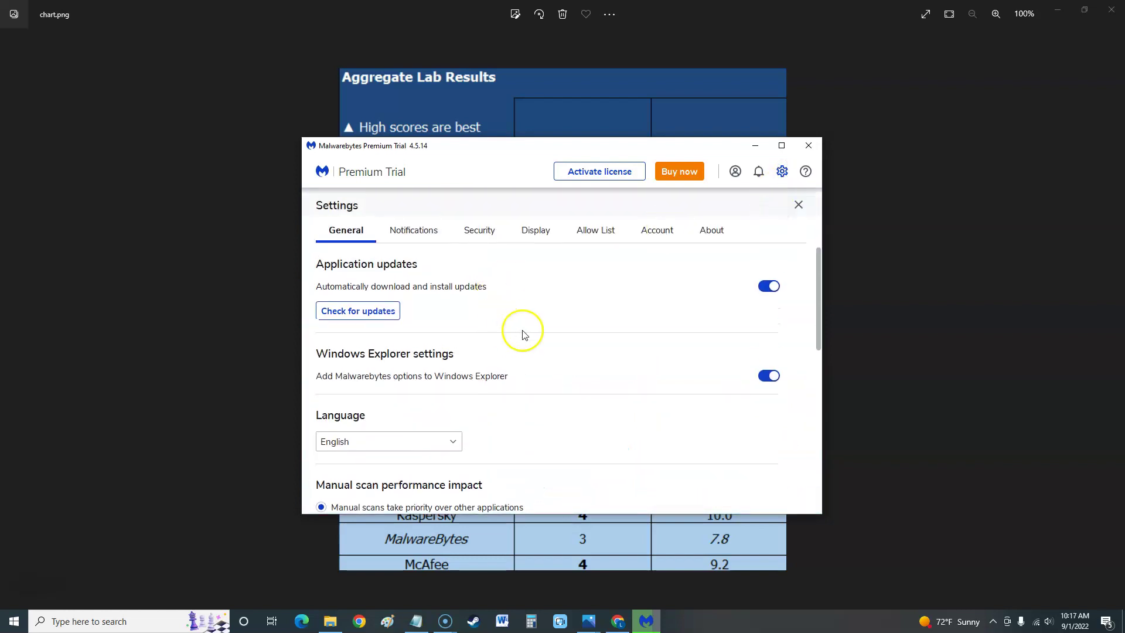
pyautogui.scroll(-2, 528, 335)
pyautogui.scroll(2, 536, 336)
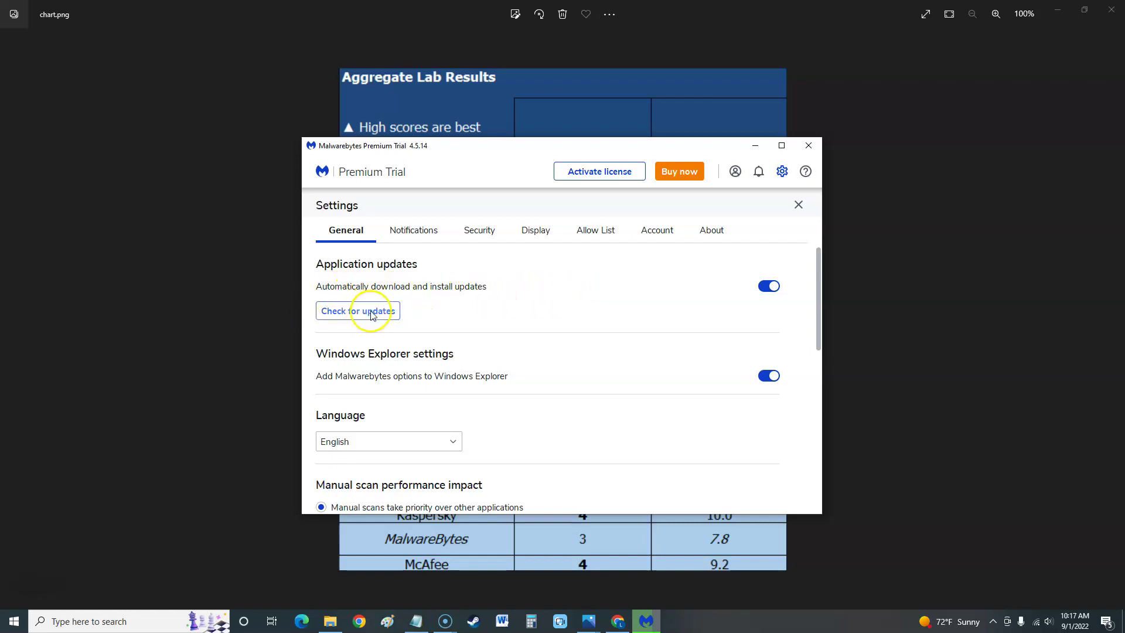
pyautogui.scroll(-1, 452, 340)
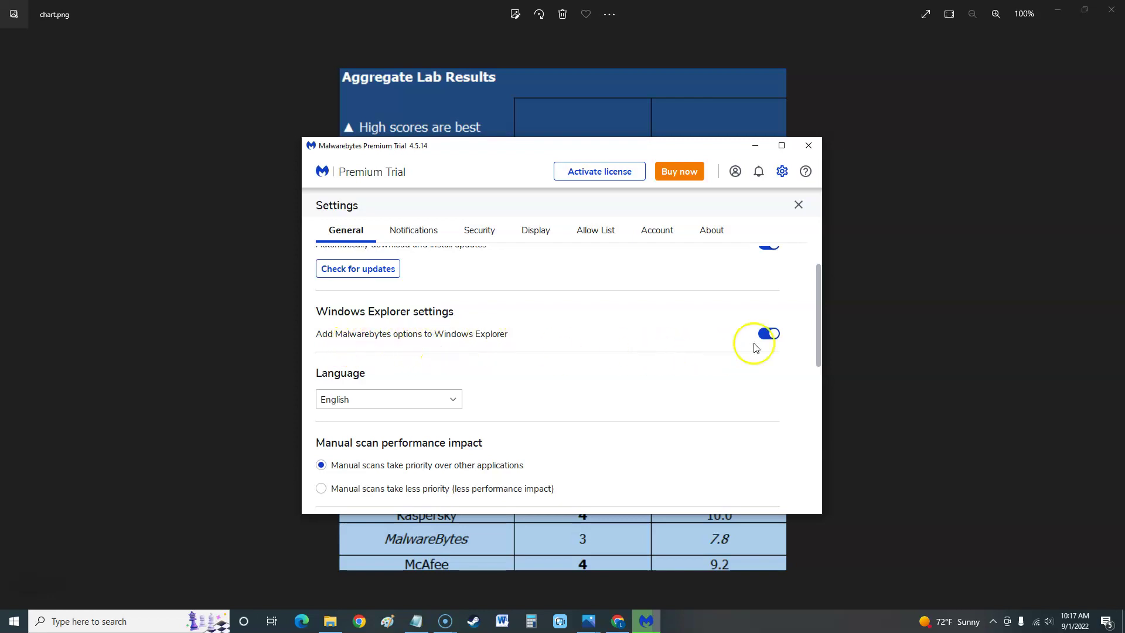
pyautogui.scroll(-5, 477, 334)
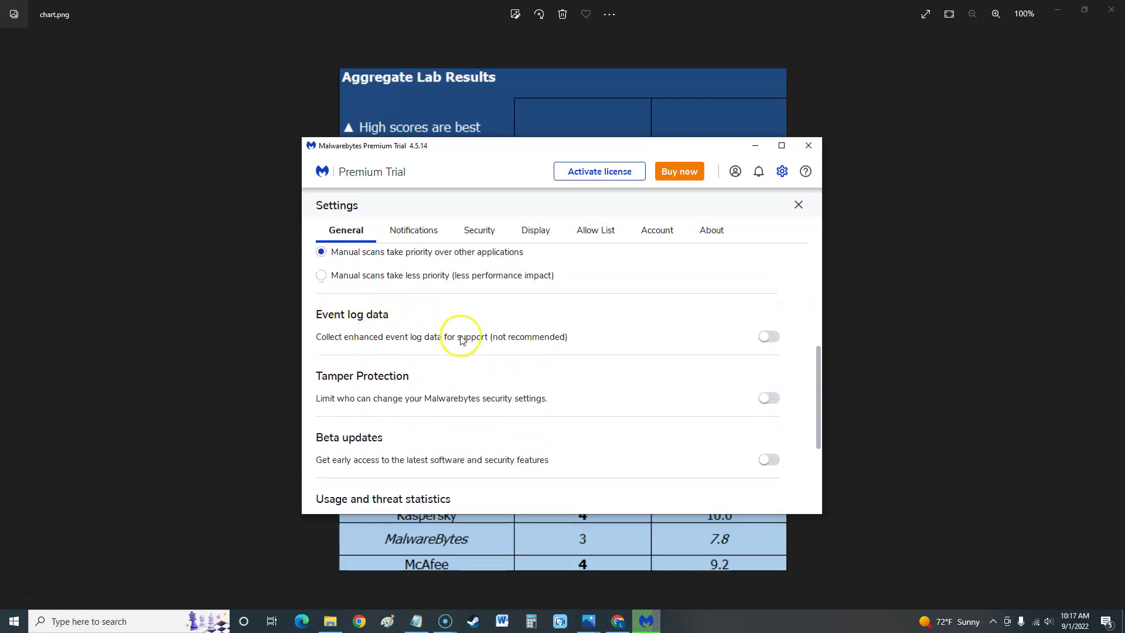
pyautogui.scroll(-4, 510, 344)
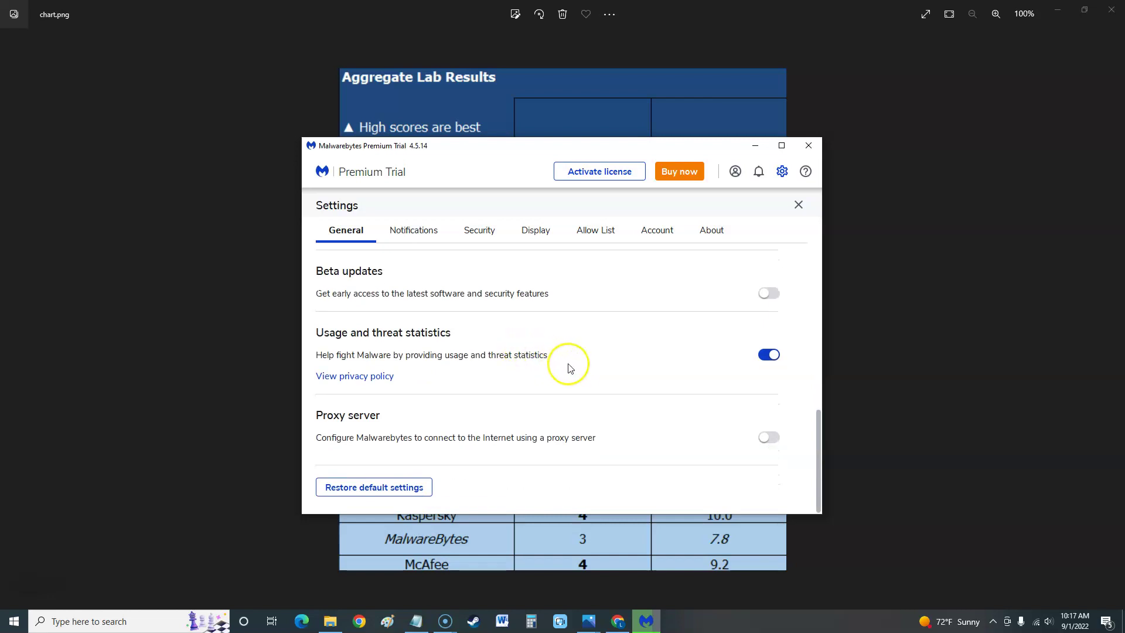
pyautogui.scroll(1, 571, 369)
# Step: In Security settings, turn on scanning for rootkits and expert system algorithms
pyautogui.click(434, 232)
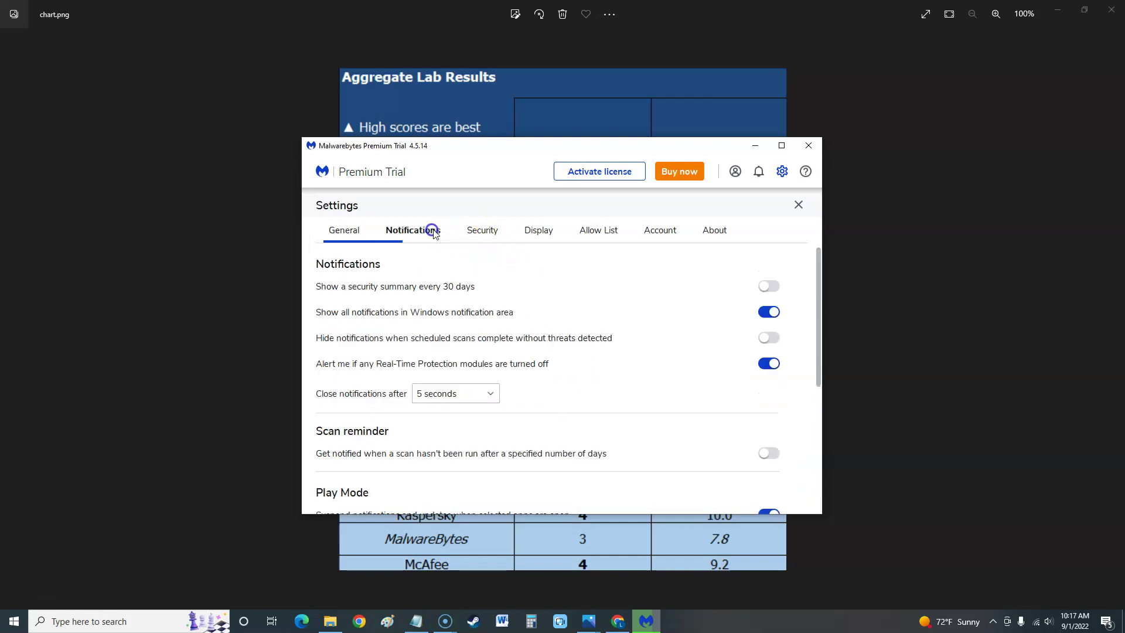
pyautogui.click(484, 231)
pyautogui.scroll(-7, 613, 369)
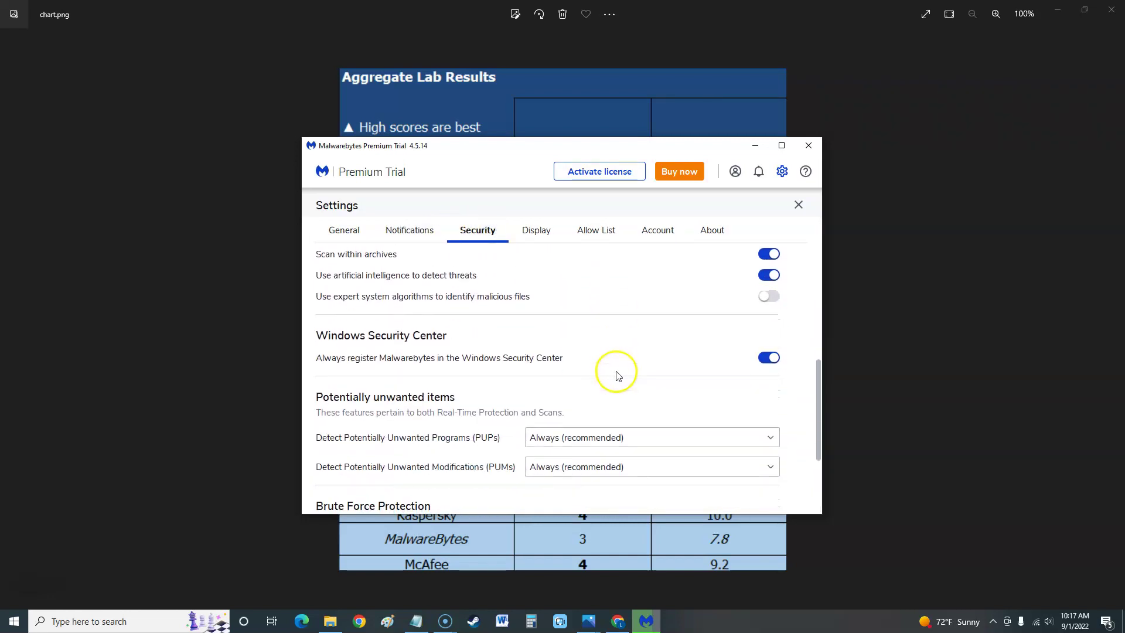
pyautogui.scroll(1, 617, 374)
pyautogui.scroll(1, 630, 375)
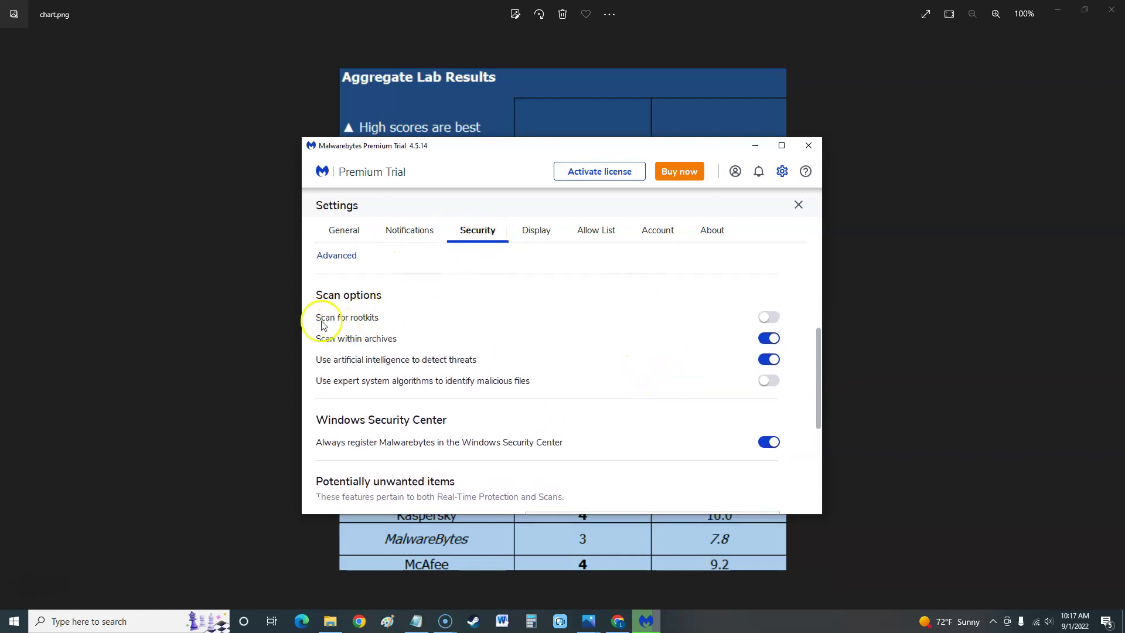
pyautogui.click(783, 328)
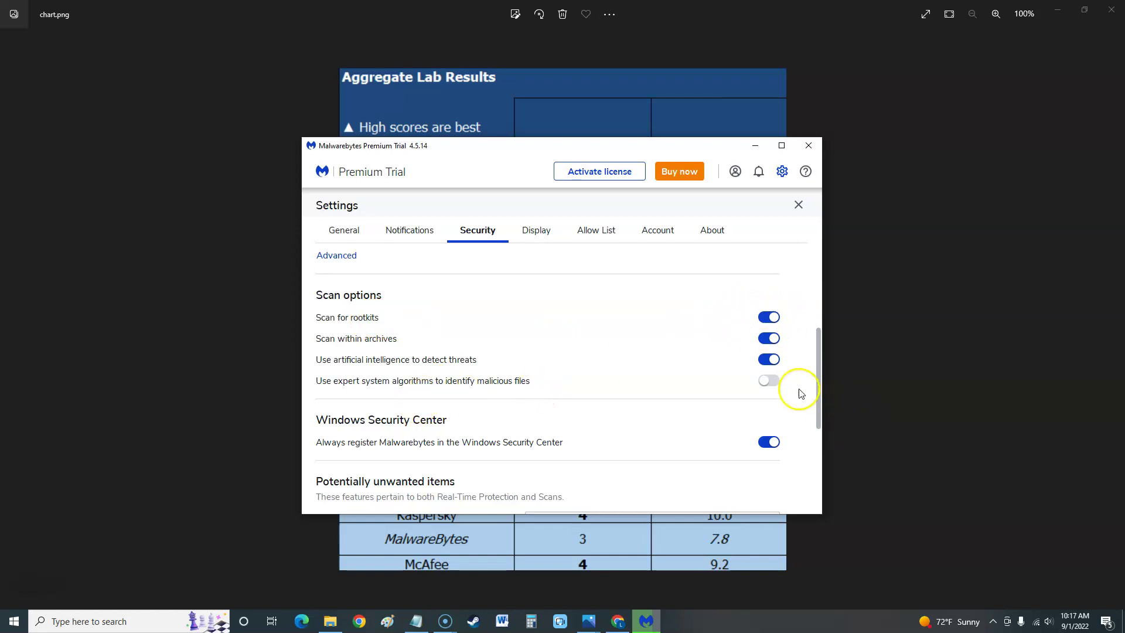
pyautogui.click(770, 381)
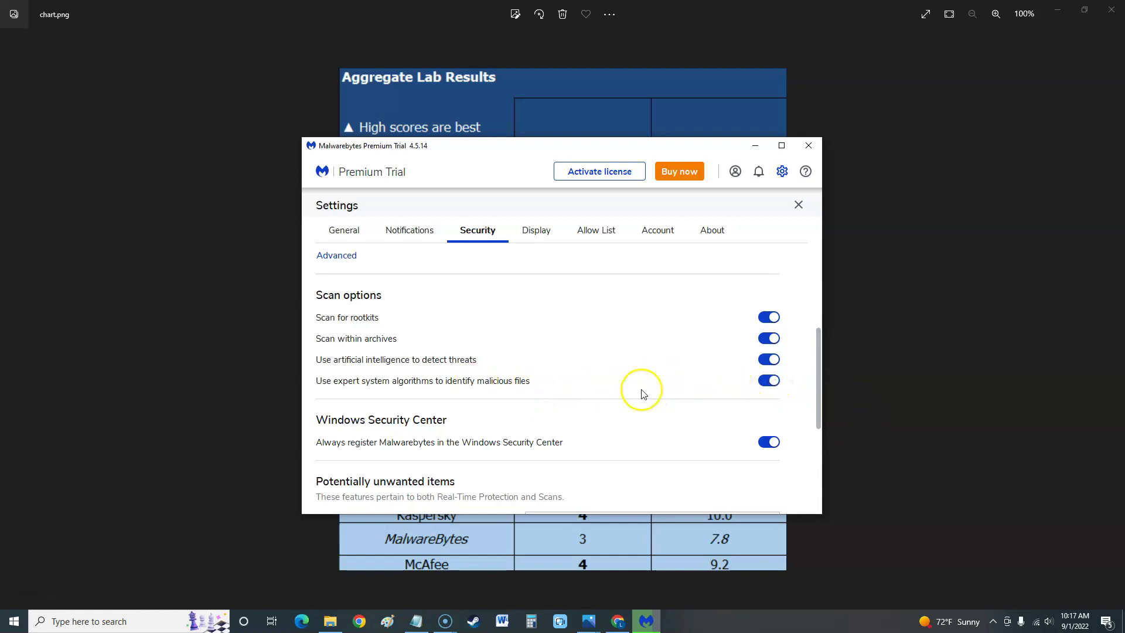
# Step: Keep potentially unwanted program detection at Always (recommended), then go to Display settings
pyautogui.scroll(-1, 716, 424)
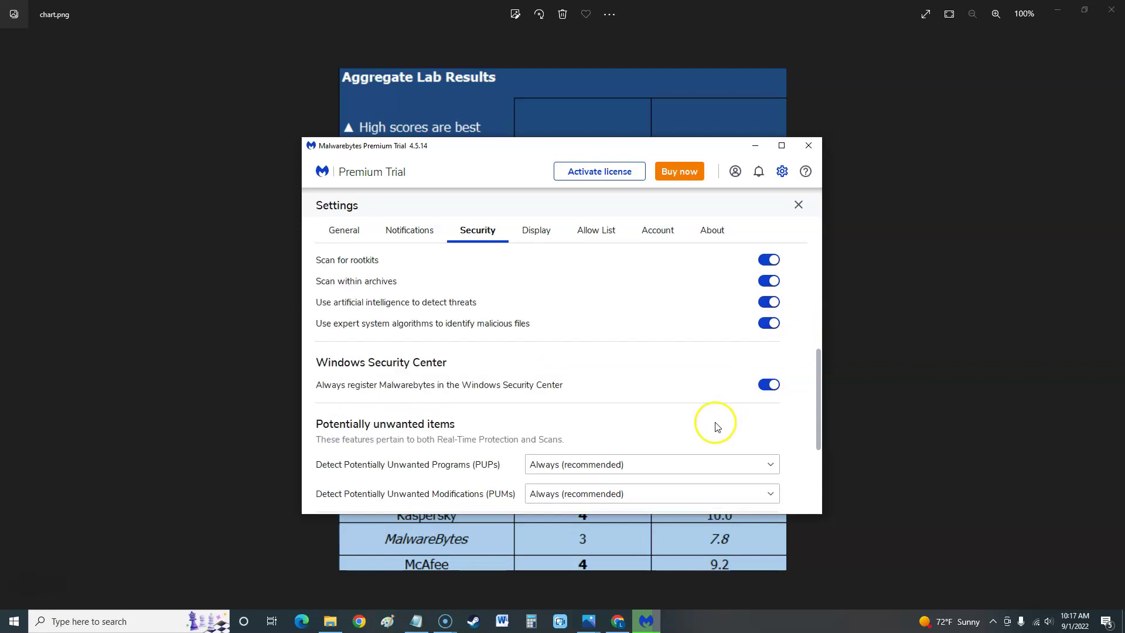
pyautogui.scroll(-2, 716, 426)
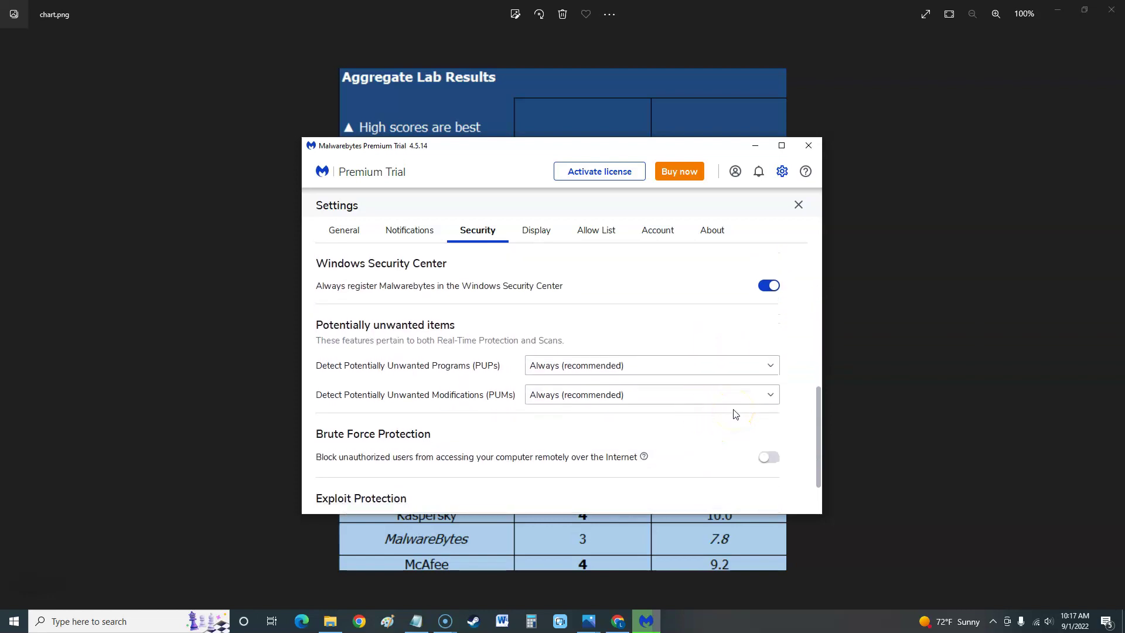
pyautogui.scroll(-1, 736, 414)
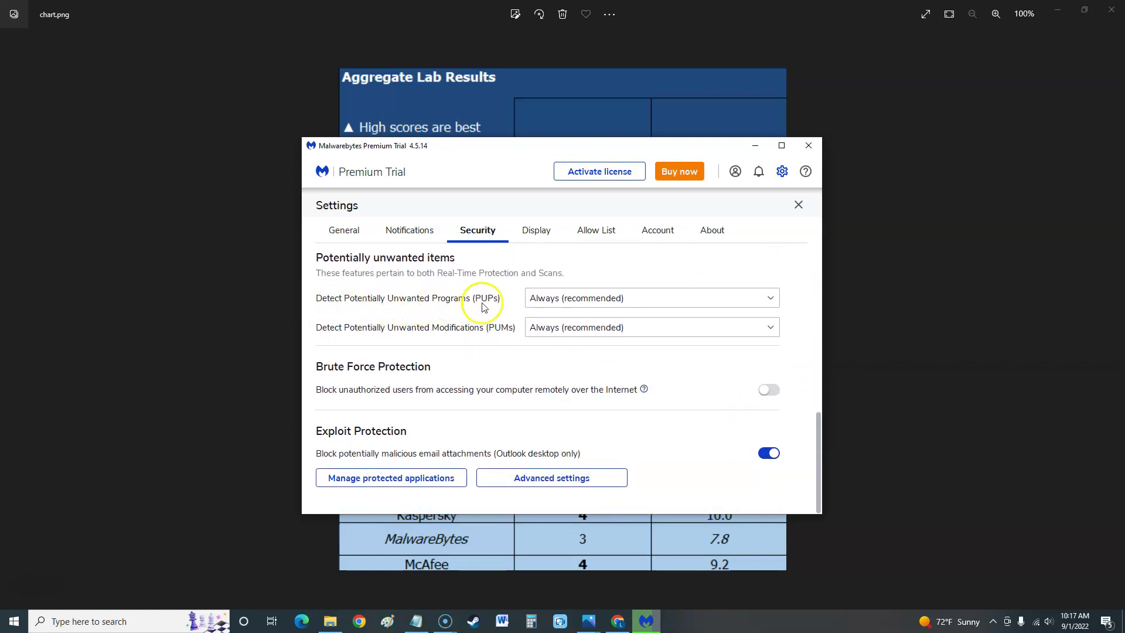
pyautogui.click(556, 297)
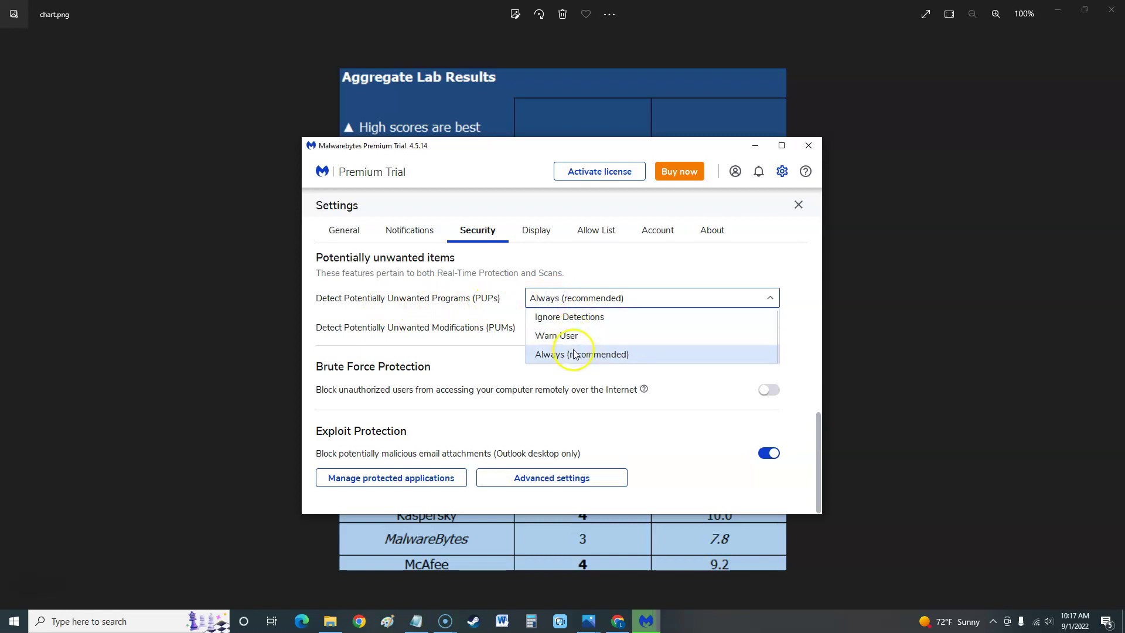
pyautogui.click(573, 354)
pyautogui.scroll(4, 615, 423)
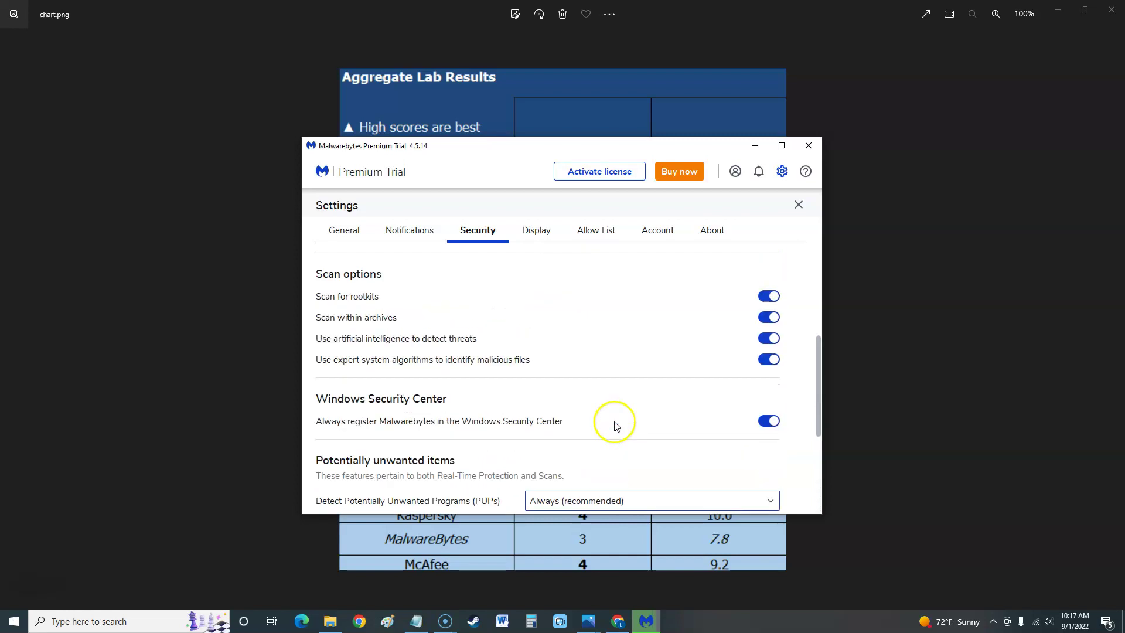
pyautogui.scroll(4, 614, 423)
pyautogui.click(536, 232)
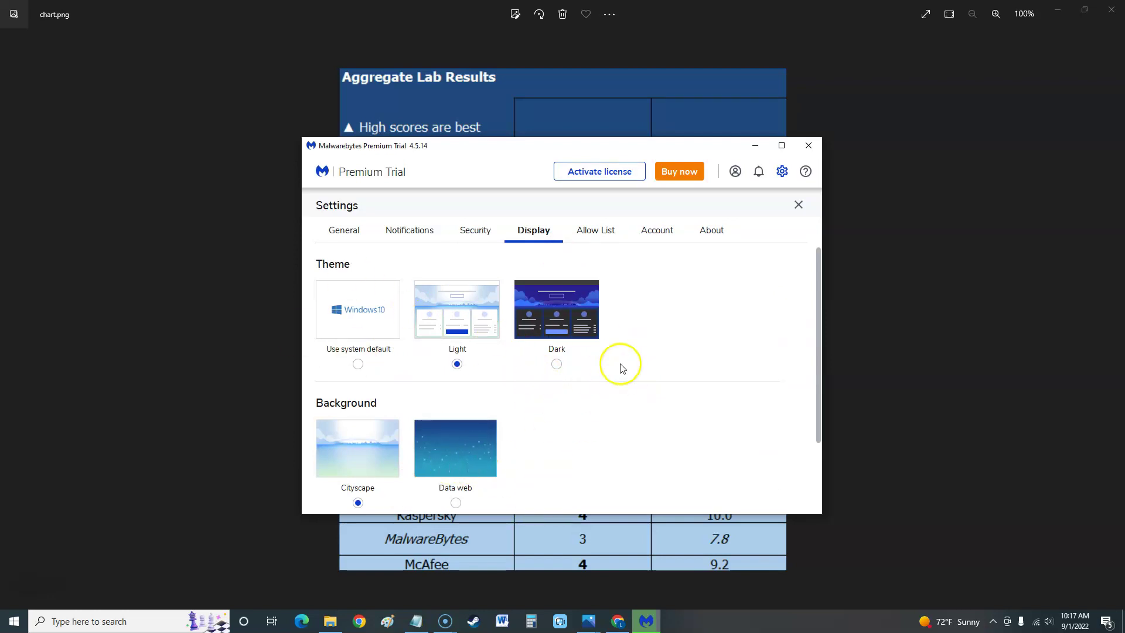
# Step: Show the Allow List settings, confirming no items have been added yet
pyautogui.click(594, 232)
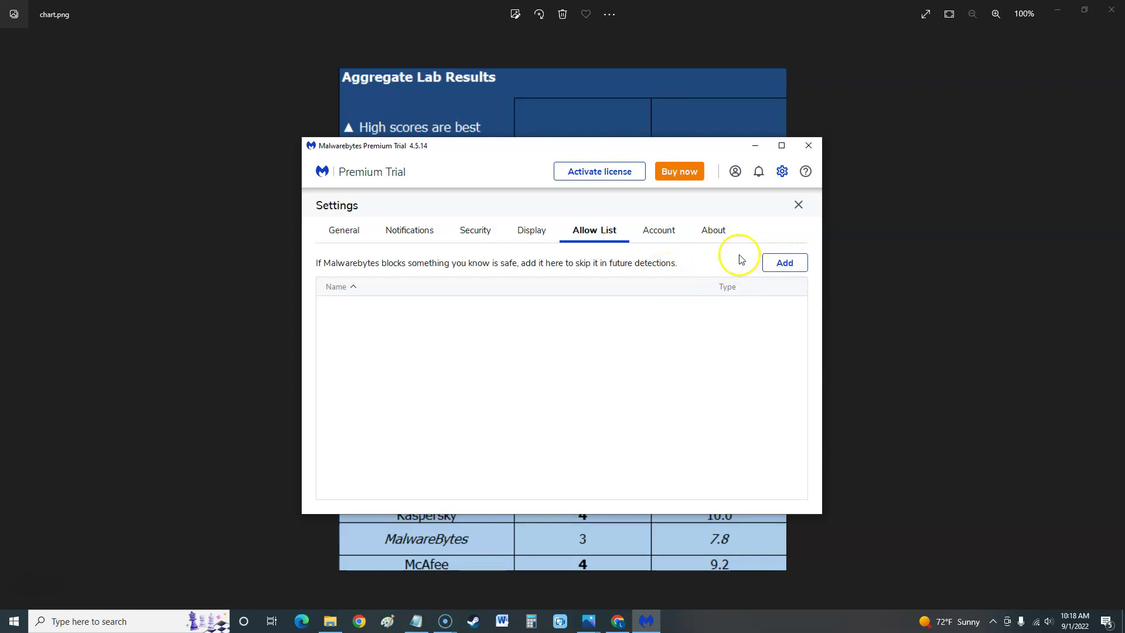
# Step: Check the Account tab's 13-day trial details and the About version info
pyautogui.click(665, 238)
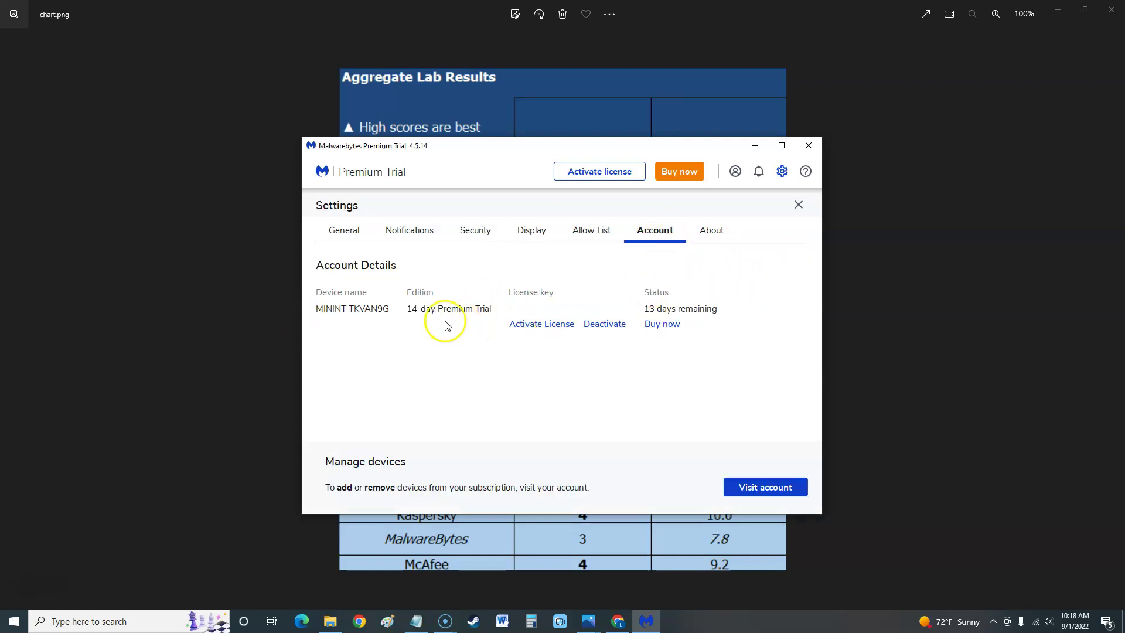
pyautogui.click(712, 243)
pyautogui.click(360, 234)
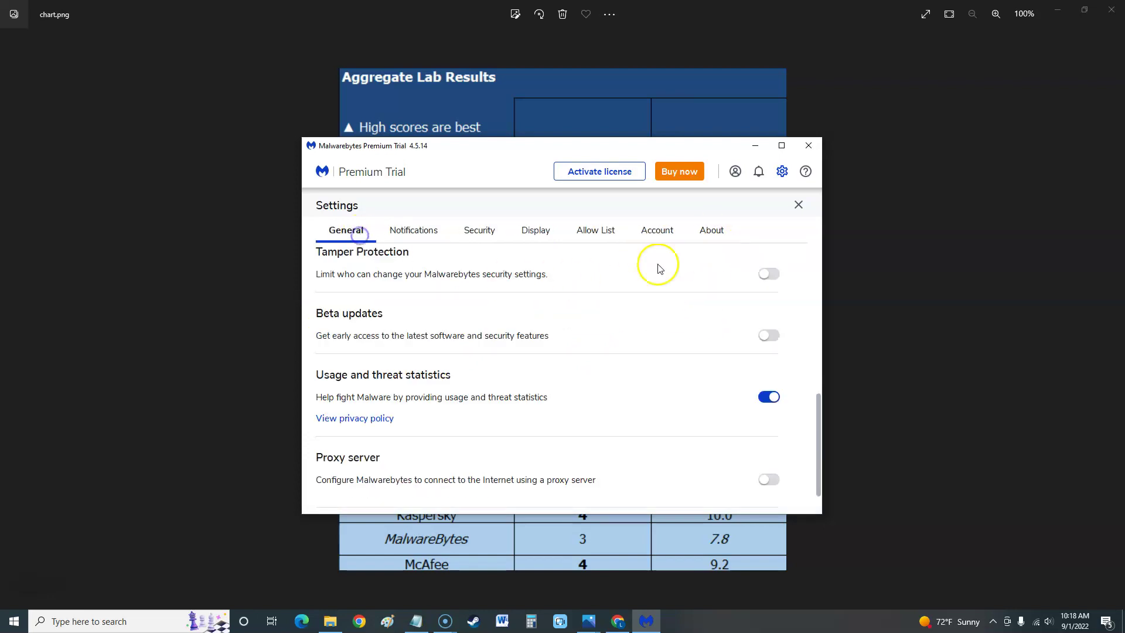
# Step: Review General settings: usage statistics on; proxy, beta updates and tamper protection off
pyautogui.scroll(-1, 641, 428)
pyautogui.scroll(6, 636, 432)
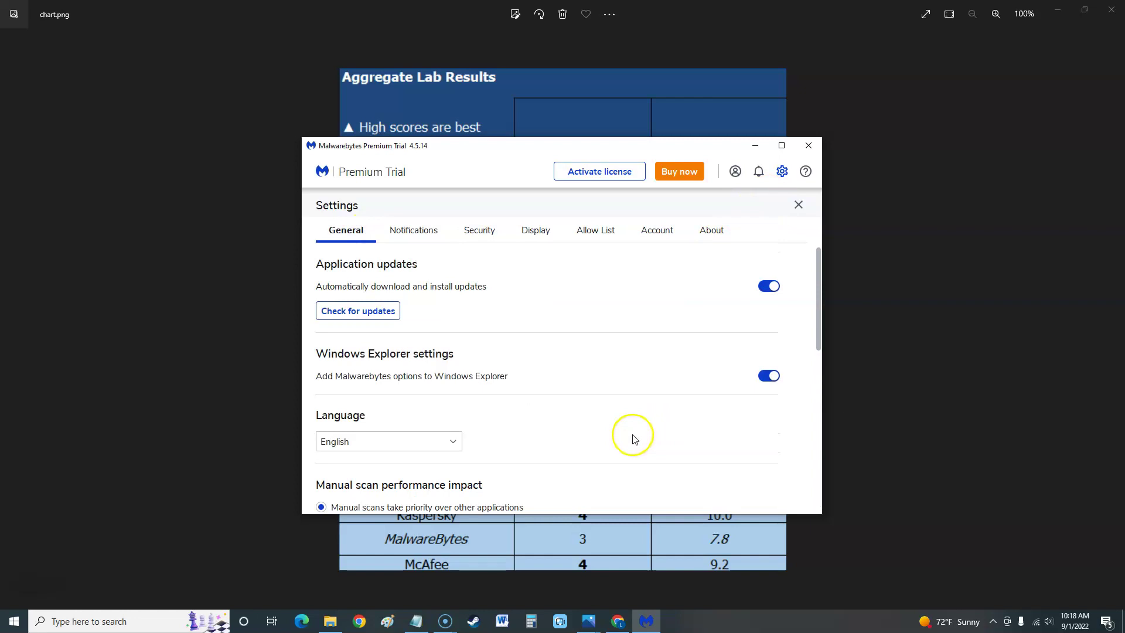
pyautogui.scroll(-6, 627, 433)
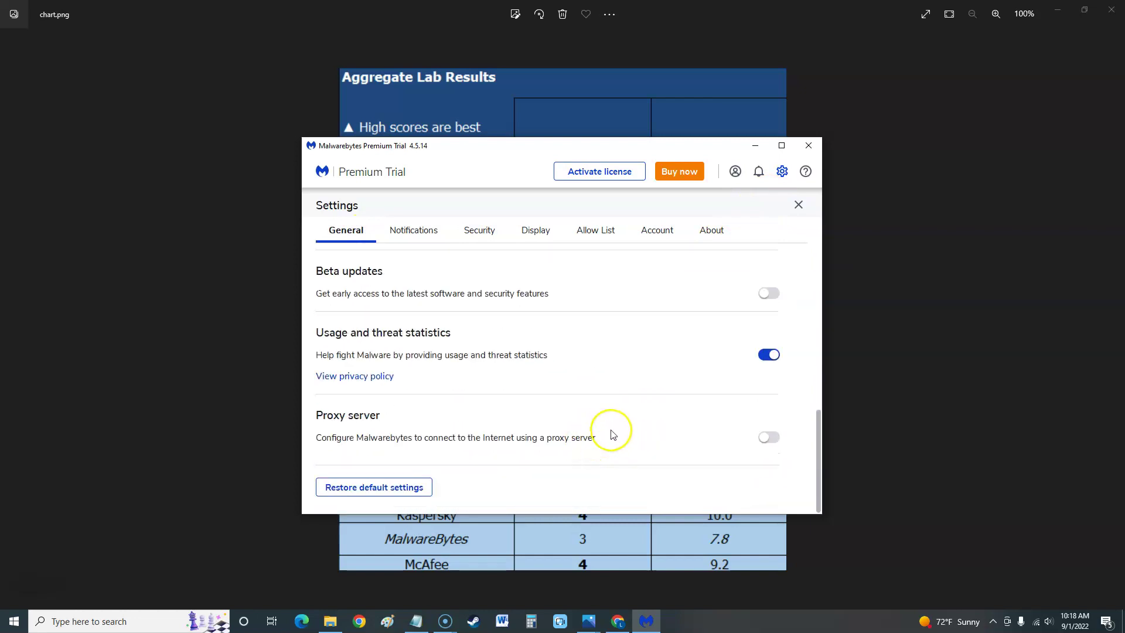
pyautogui.scroll(1, 610, 432)
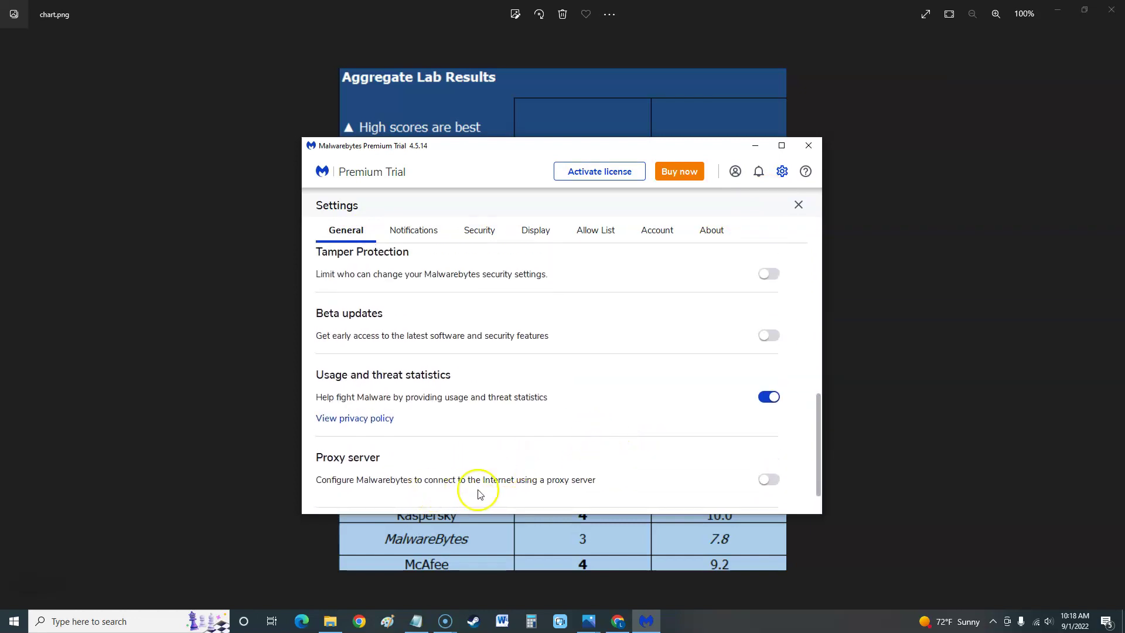
pyautogui.scroll(-1, 636, 472)
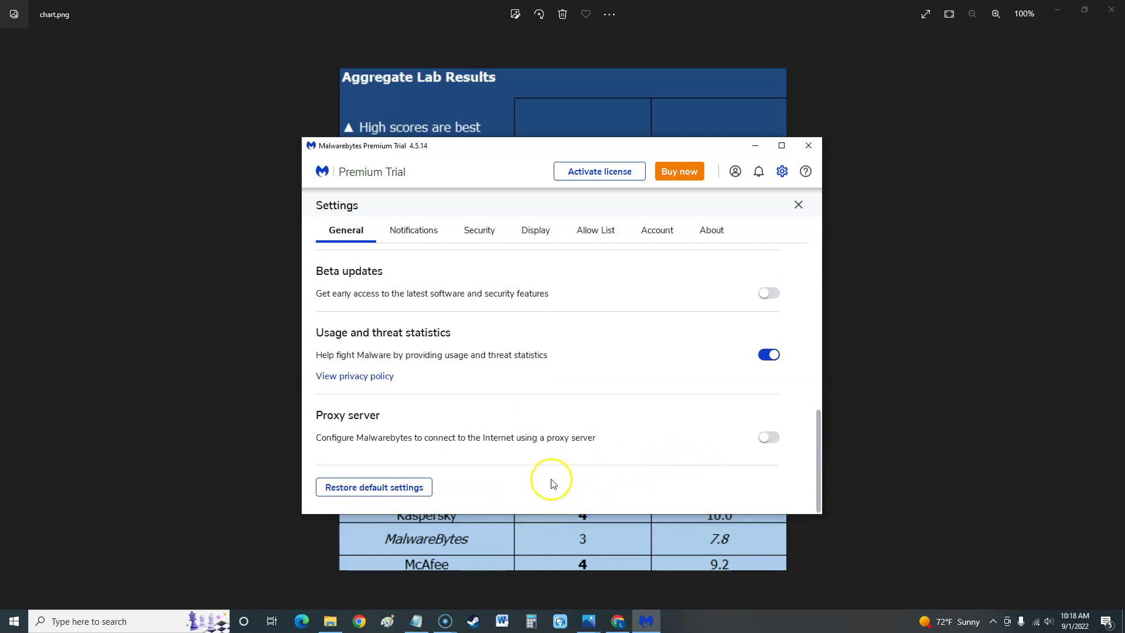
pyautogui.click(383, 487)
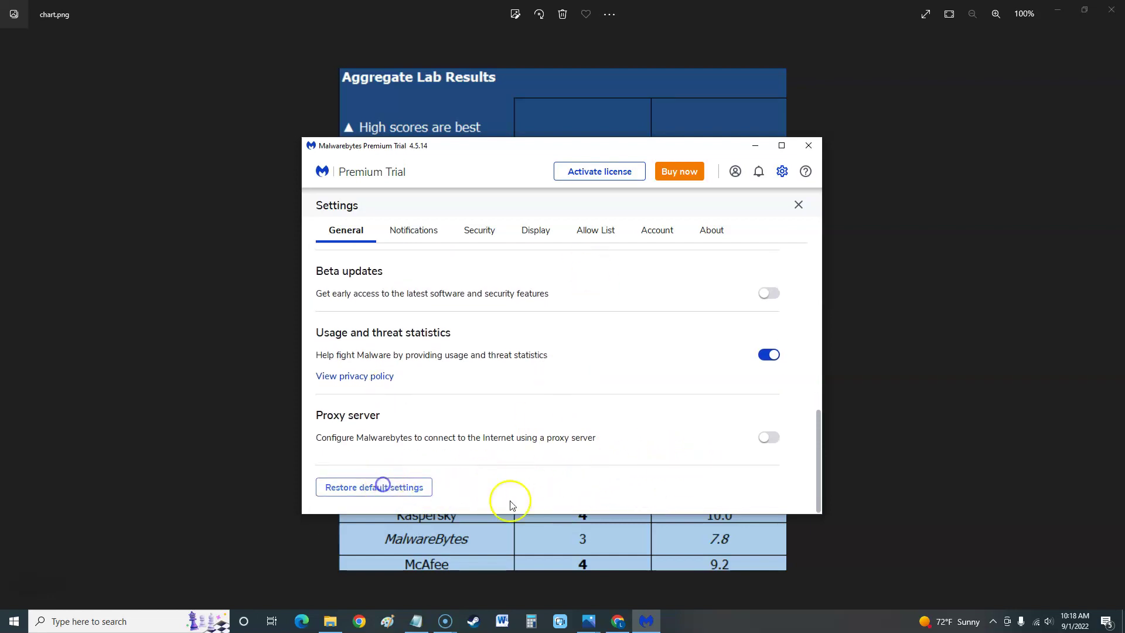
pyautogui.scroll(6, 658, 462)
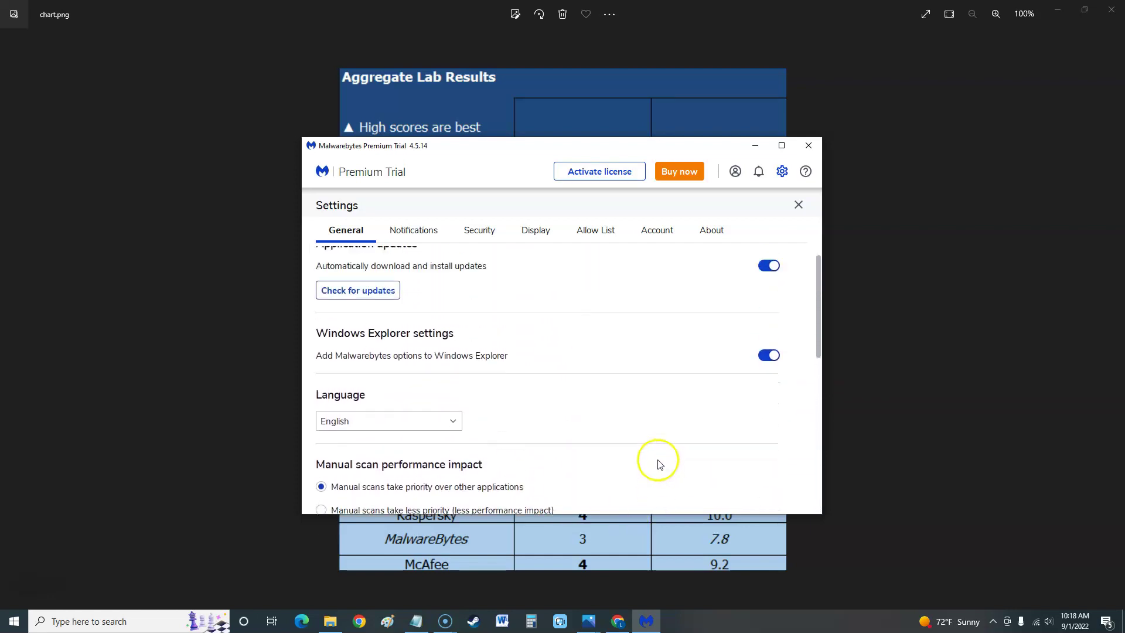
pyautogui.scroll(-6, 658, 463)
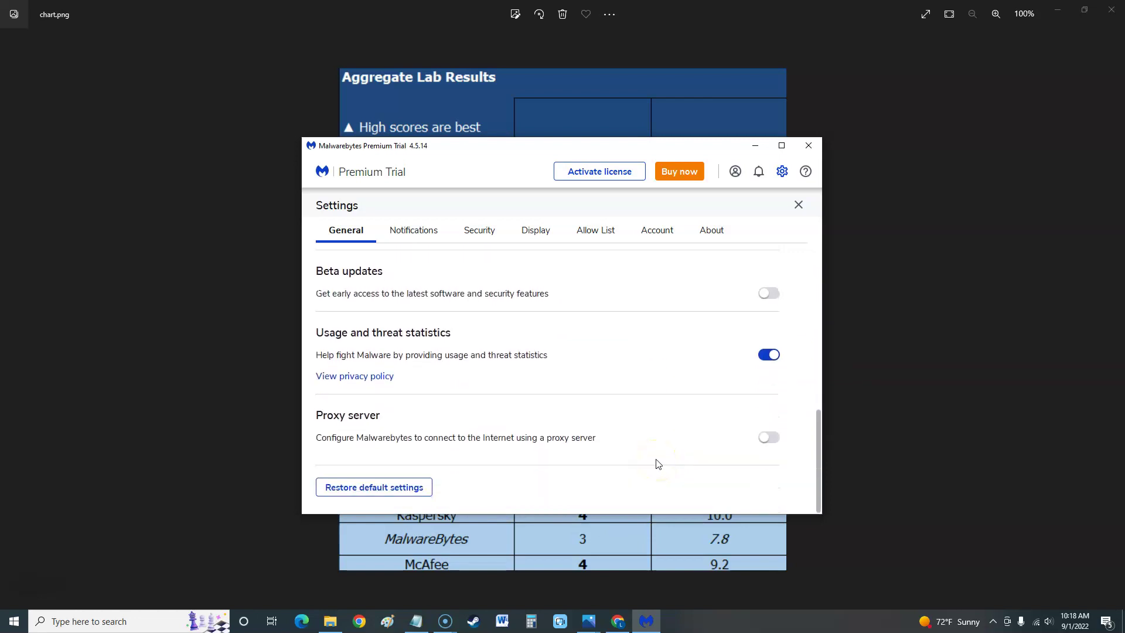
pyautogui.scroll(1, 636, 434)
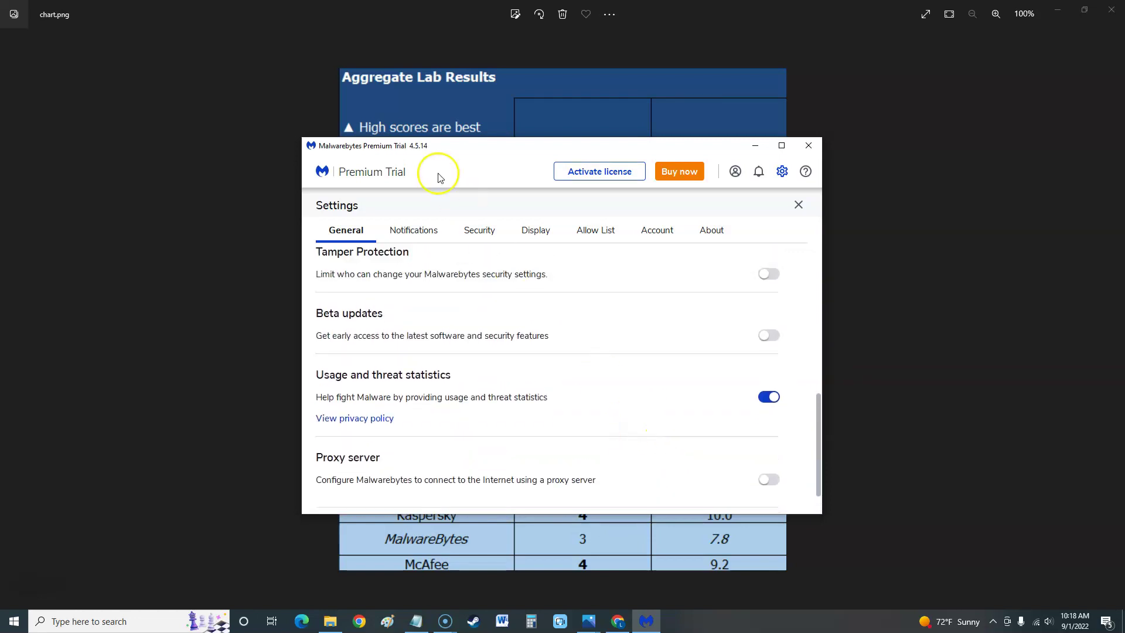
# Step: Close Settings for the protected dashboard, ending on the $3.33/$4.85 upgrade offer
pyautogui.click(798, 204)
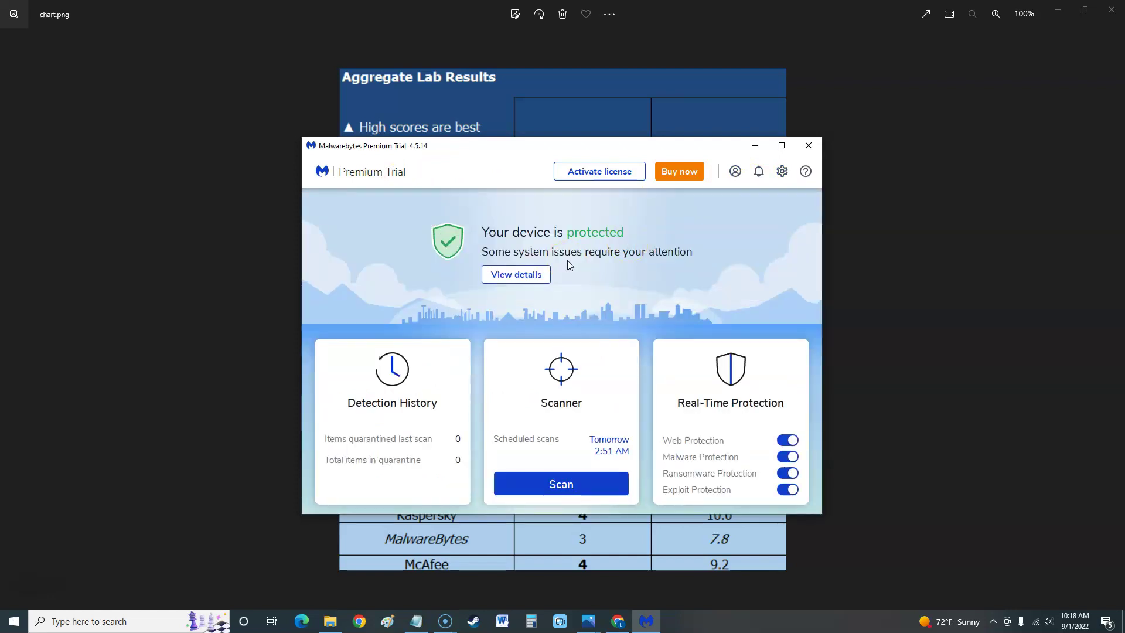
pyautogui.click(707, 316)
pyautogui.click(571, 234)
pyautogui.click(574, 308)
# Step: Open the Buy now pricing offer and highlight the billing note under $3.33/month
pyautogui.click(683, 184)
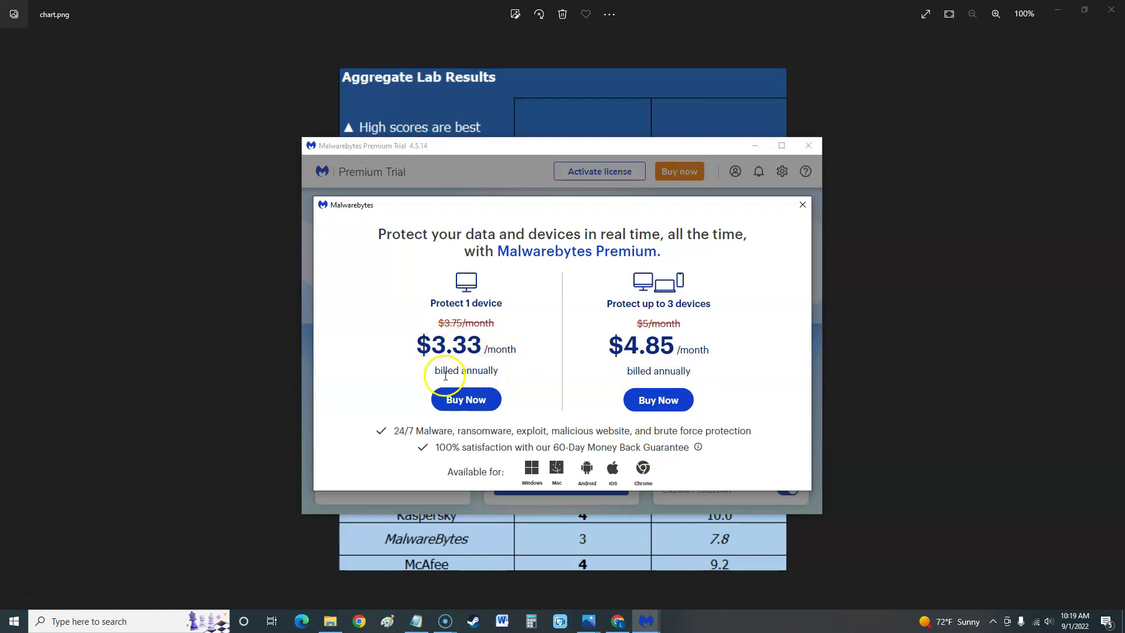
pyautogui.moveTo(446, 371); pyautogui.dragTo(523, 377)
pyautogui.click(524, 373)
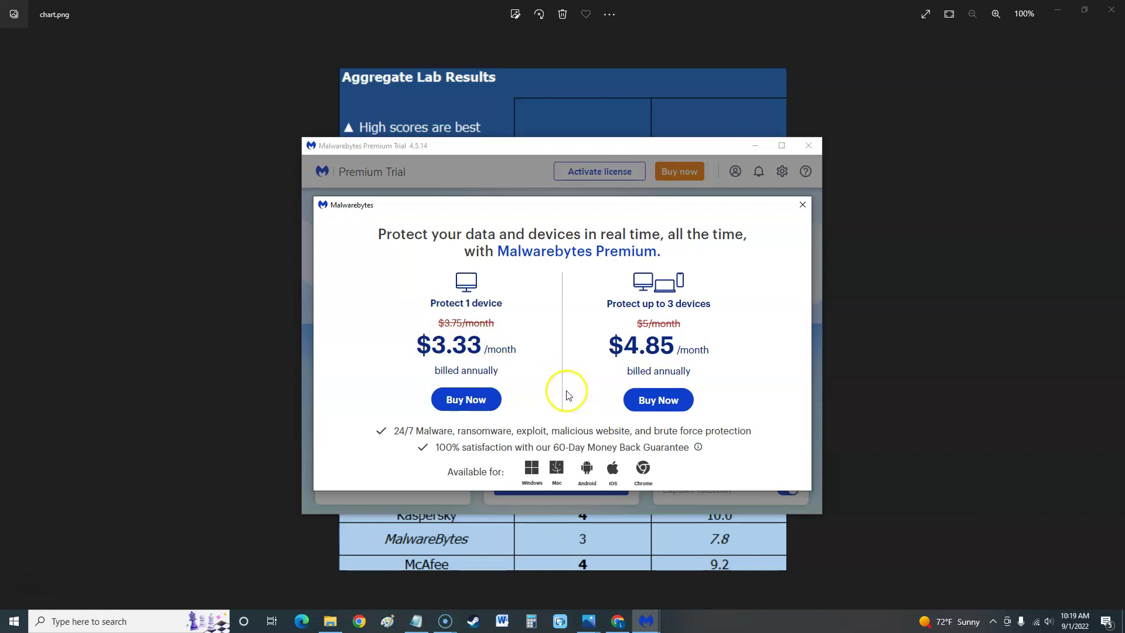
# Step: Dismiss the pricing offer and compare the dashboard against the Aggregate Lab Results chart
pyautogui.click(804, 209)
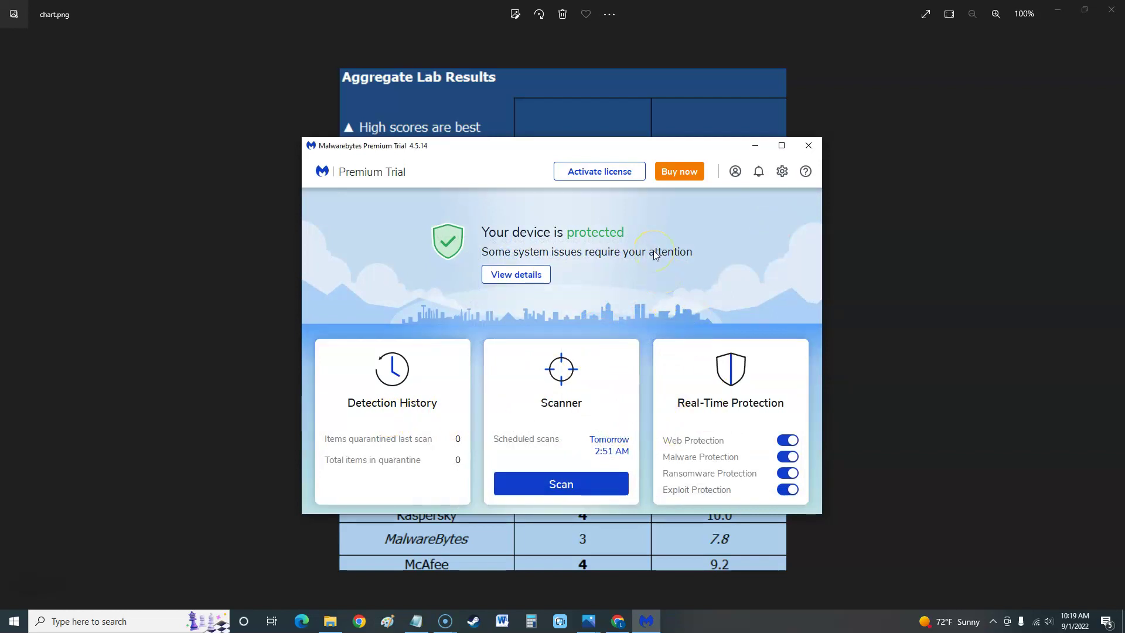
pyautogui.click(937, 272)
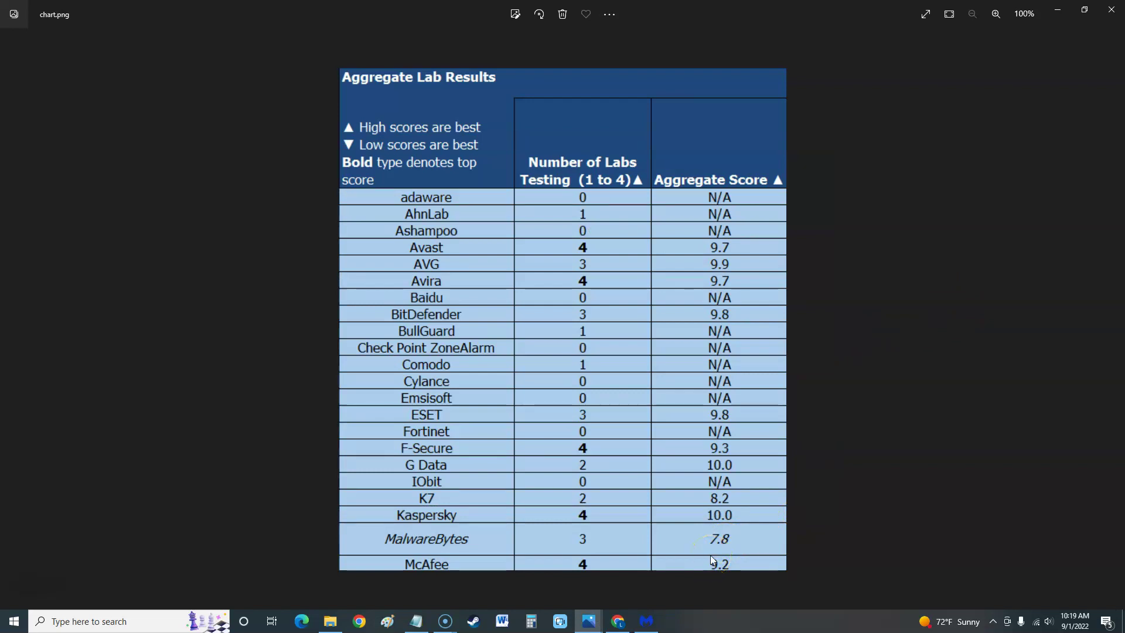
pyautogui.click(664, 614)
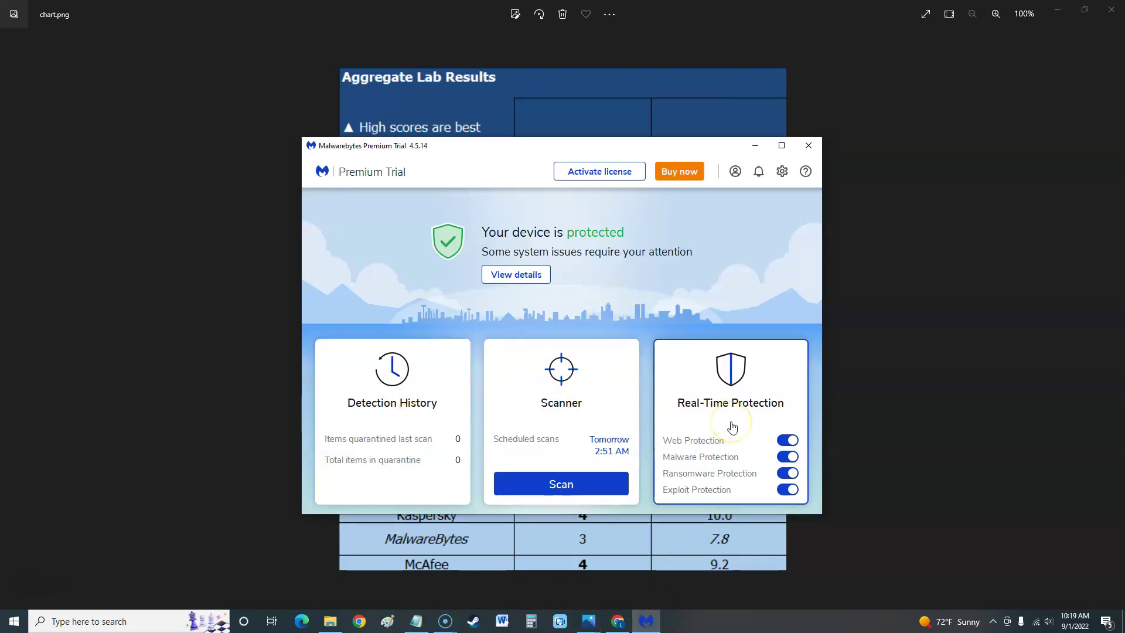
# Step: Nudge the Malwarebytes window up-left and end with the dashboard in front of the chart
pyautogui.moveTo(634, 149); pyautogui.dragTo(625, 134)
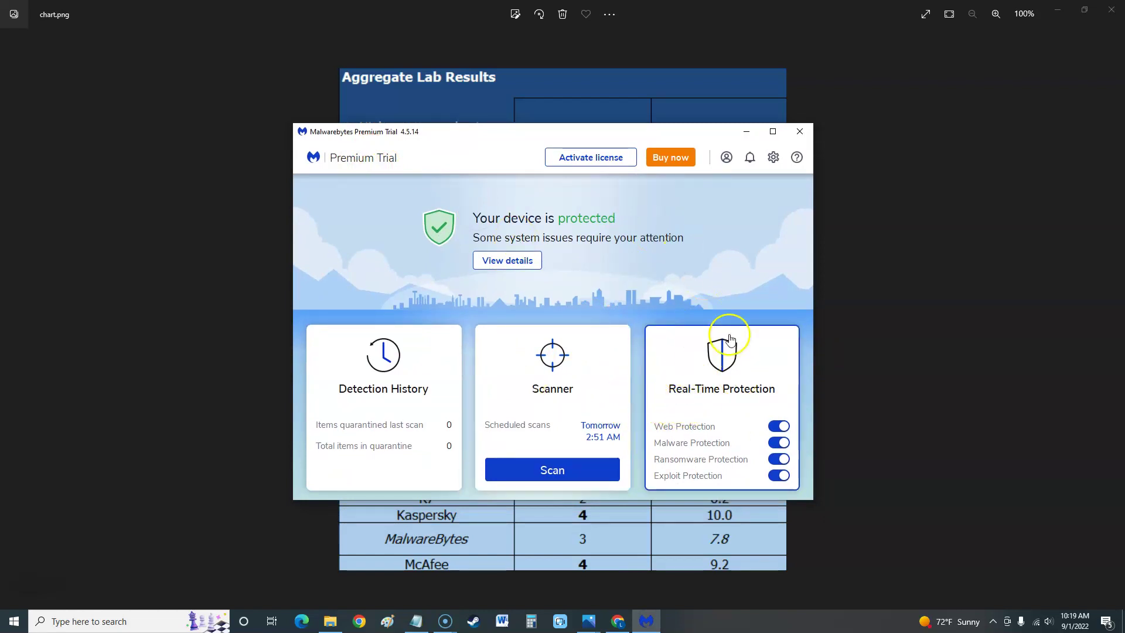
pyautogui.click(878, 292)
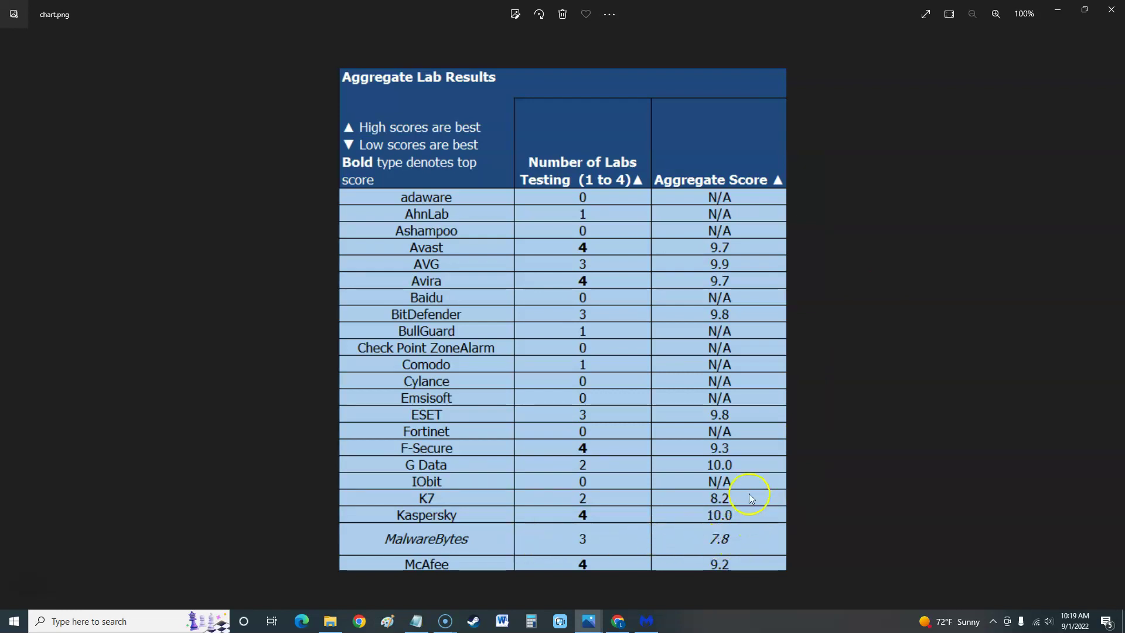
pyautogui.click(646, 621)
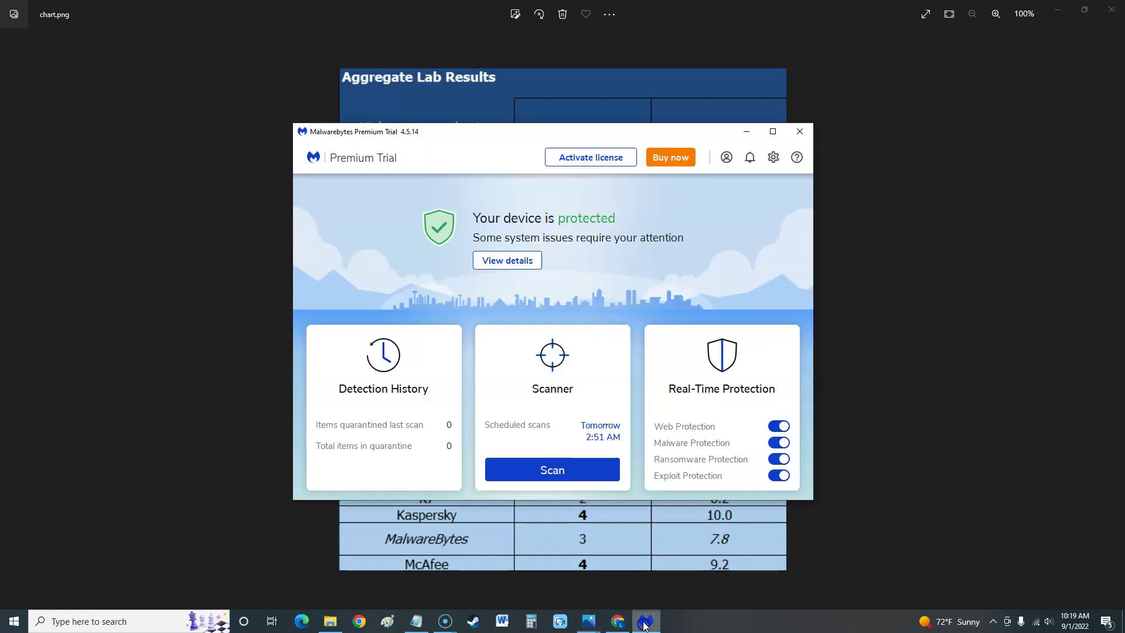